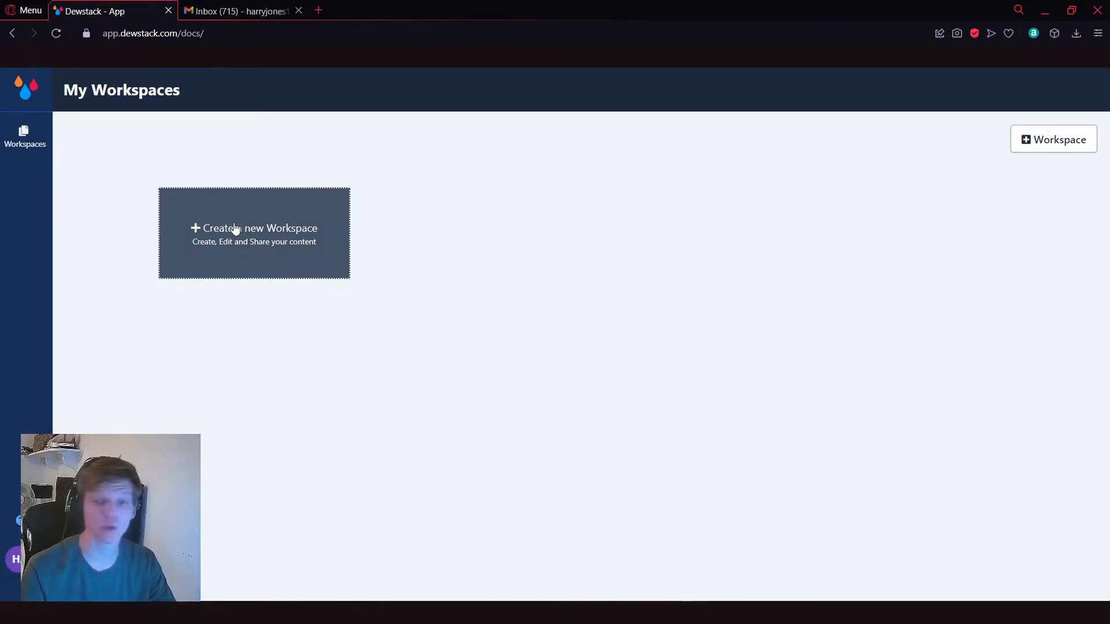
Step: Create a public workspace named "FAQ's For Opulent tools" prefilled with sample FAQ articles
click(197, 239)
text(FAQ@)
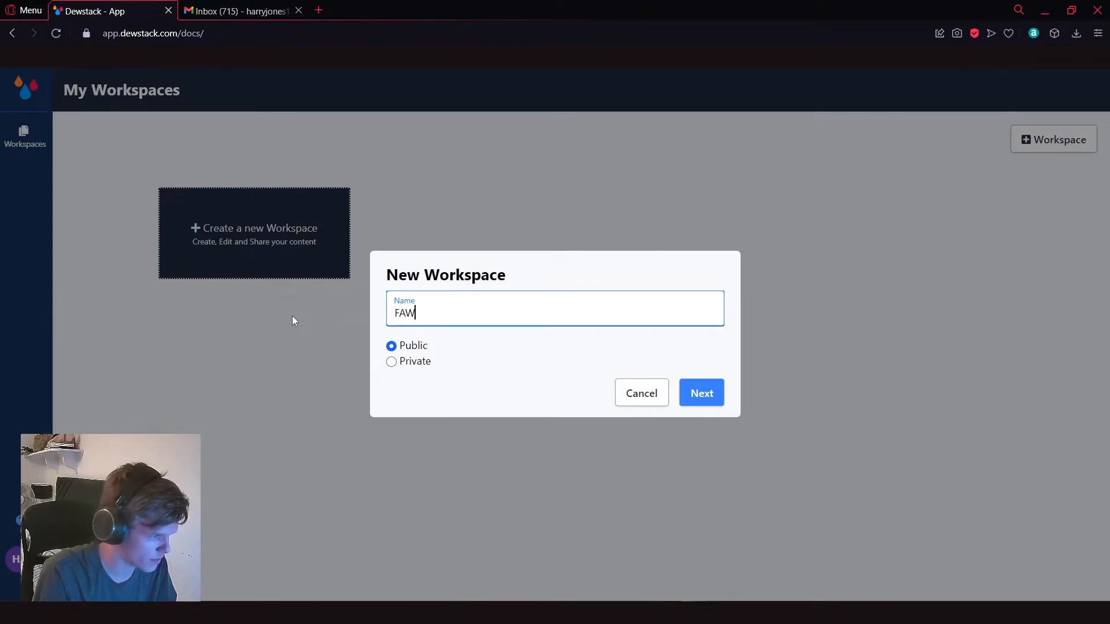
key(BackSpace)
text('s For )
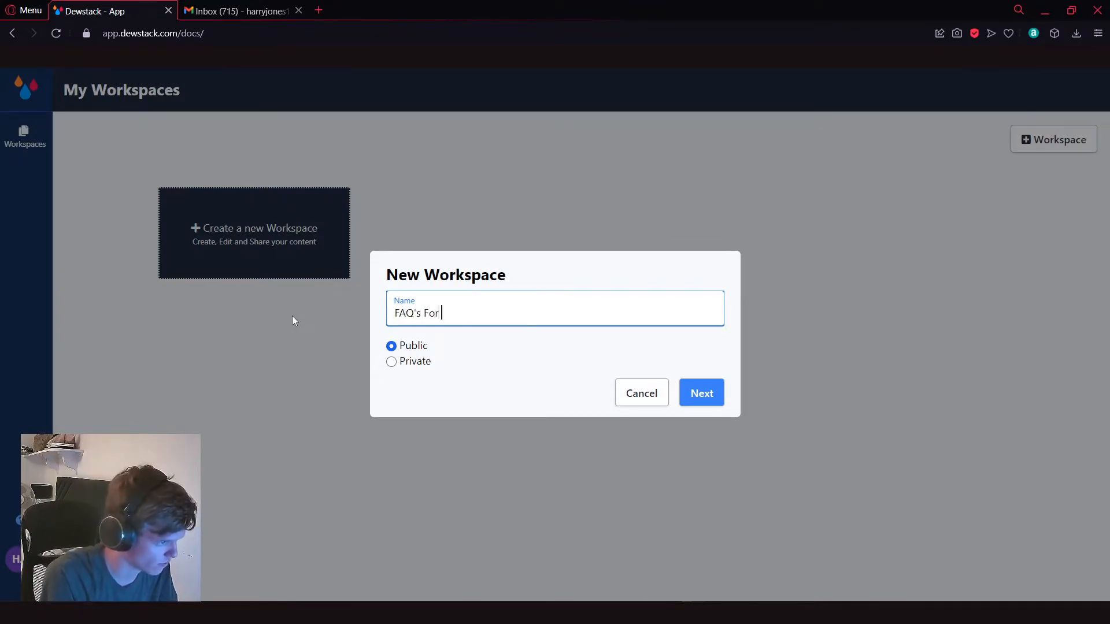
text(Opulent tools)
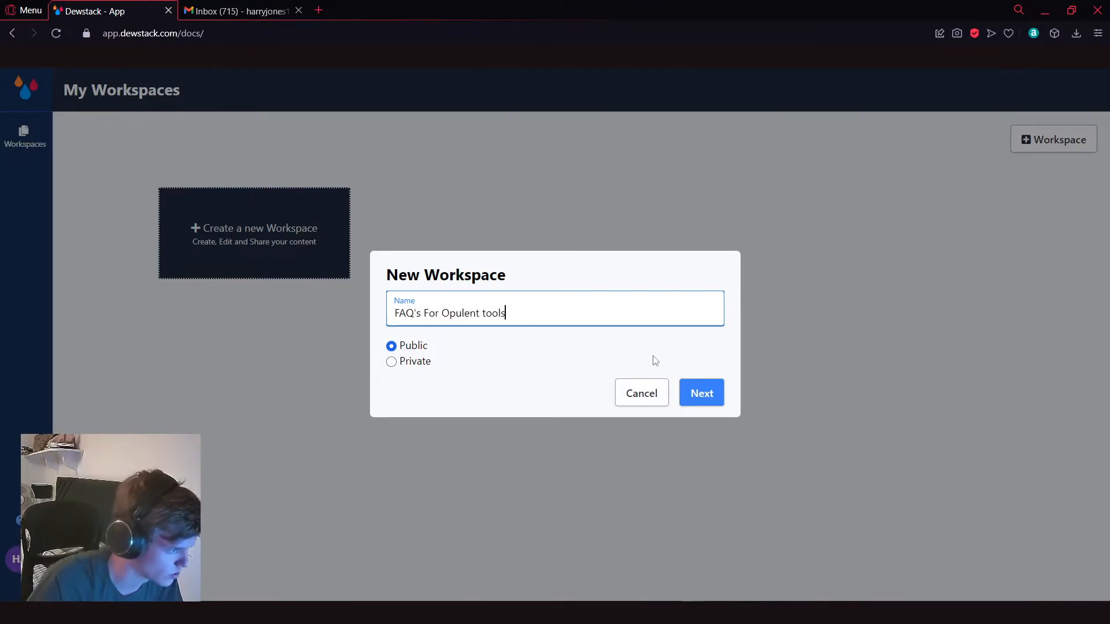
key(Return)
click(540, 266)
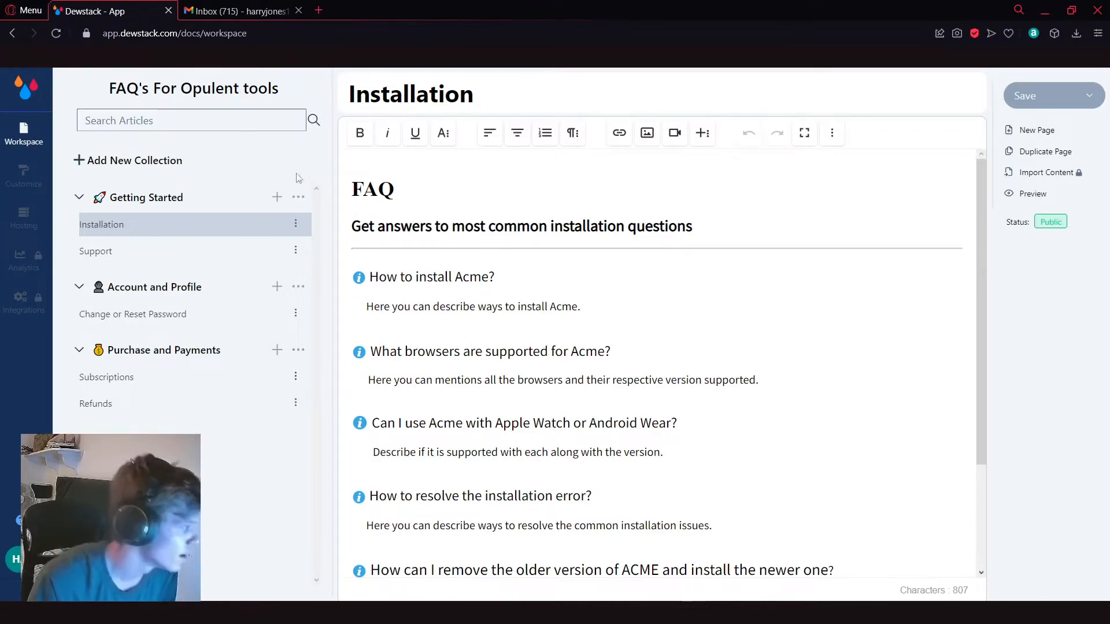
Step: Replace the FAQ heading at the start of the Installation article with "THE COMMON FAQ'S"
drag(981, 207, 982, 238)
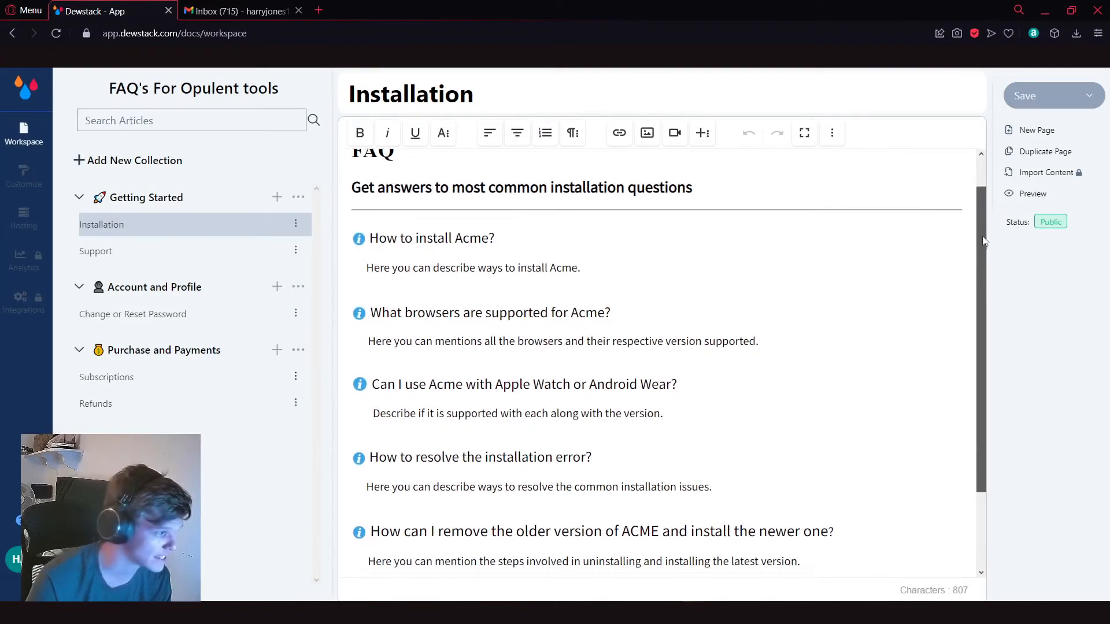
click(474, 197)
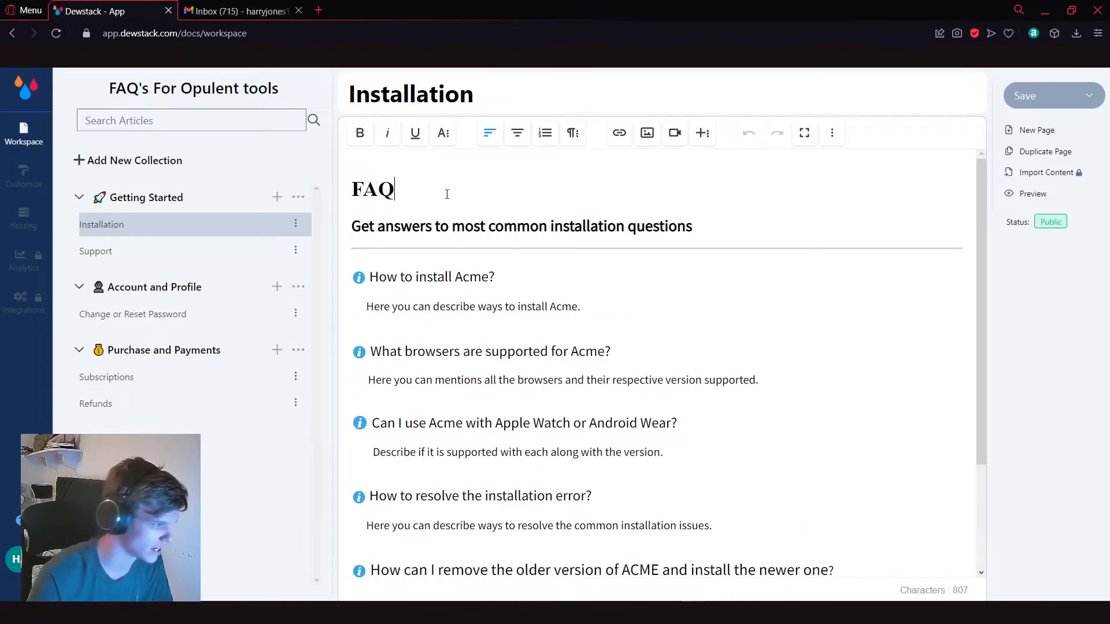
key(BackSpace)
drag(981, 210, 986, 293)
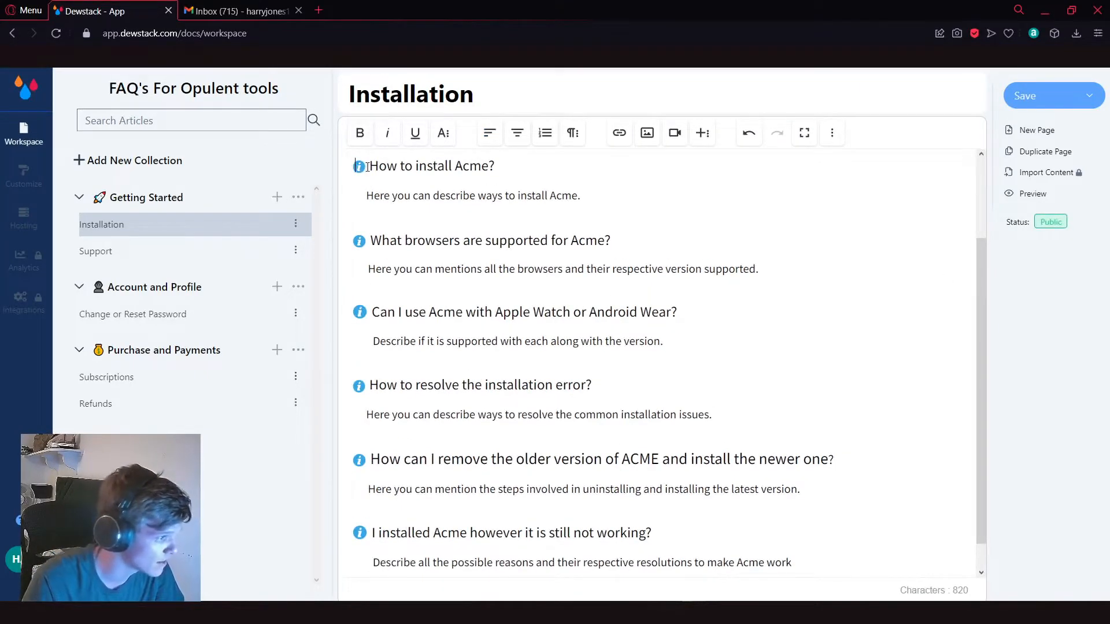
drag(369, 166, 521, 175)
click(552, 215)
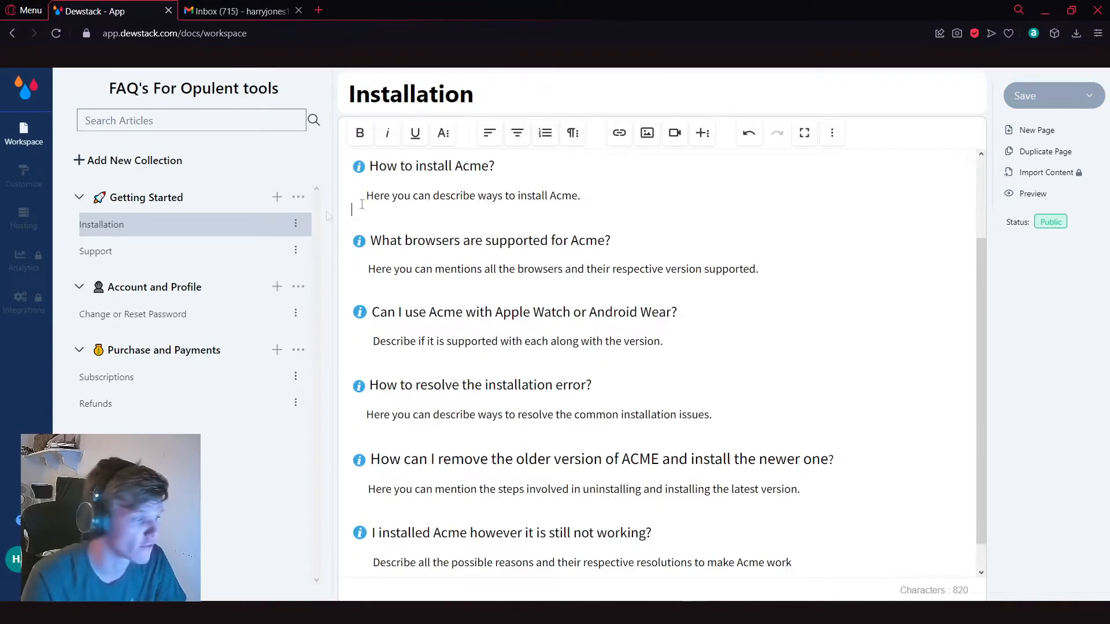
scroll(405, 232, down, 1)
Step: Look through the sample articles in the Getting Started, Account and Profile, and Purchase and Payments collections
click(79, 198)
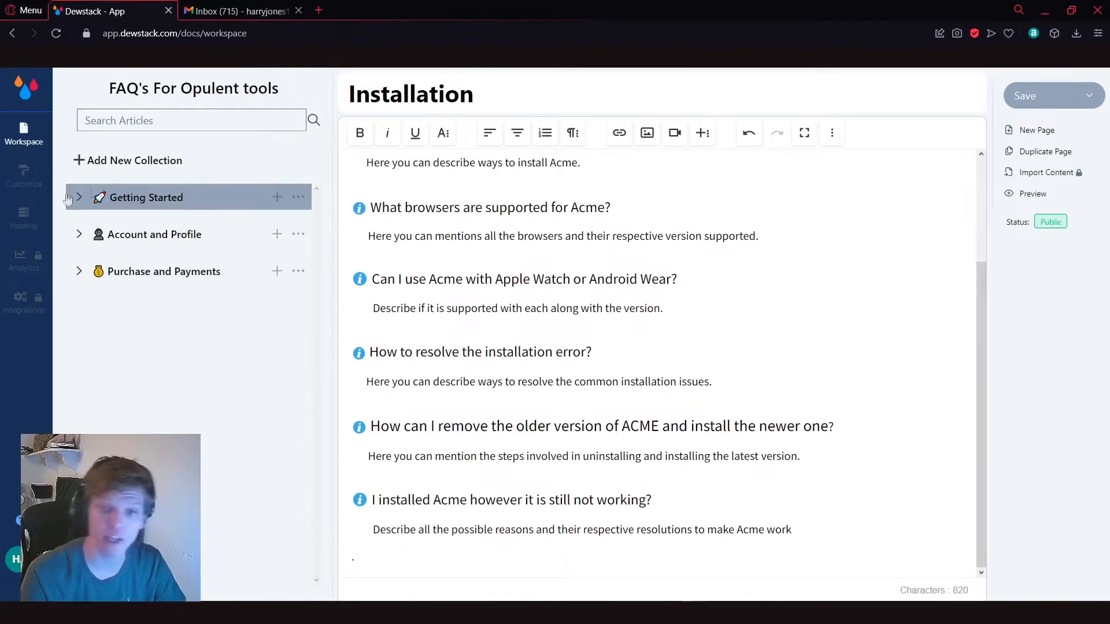
click(79, 198)
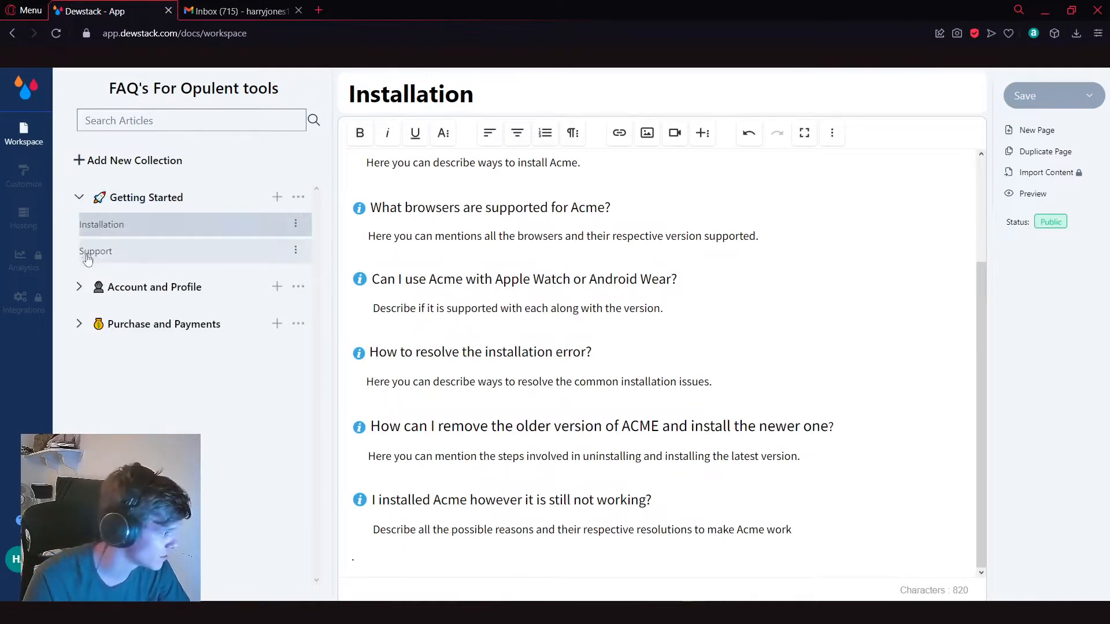
click(75, 285)
click(79, 351)
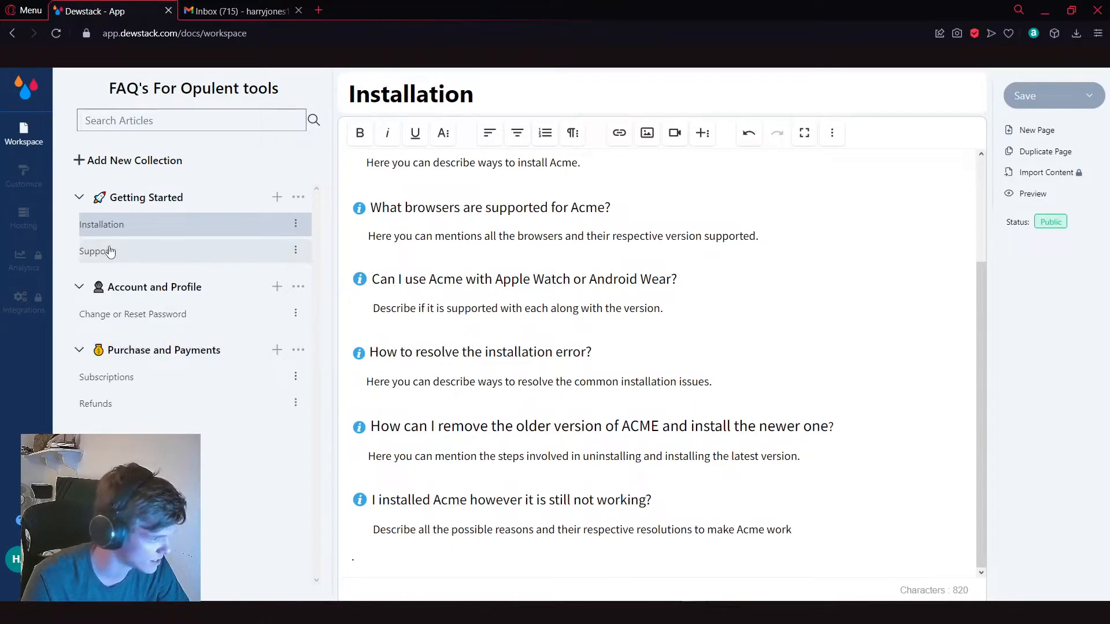
click(109, 251)
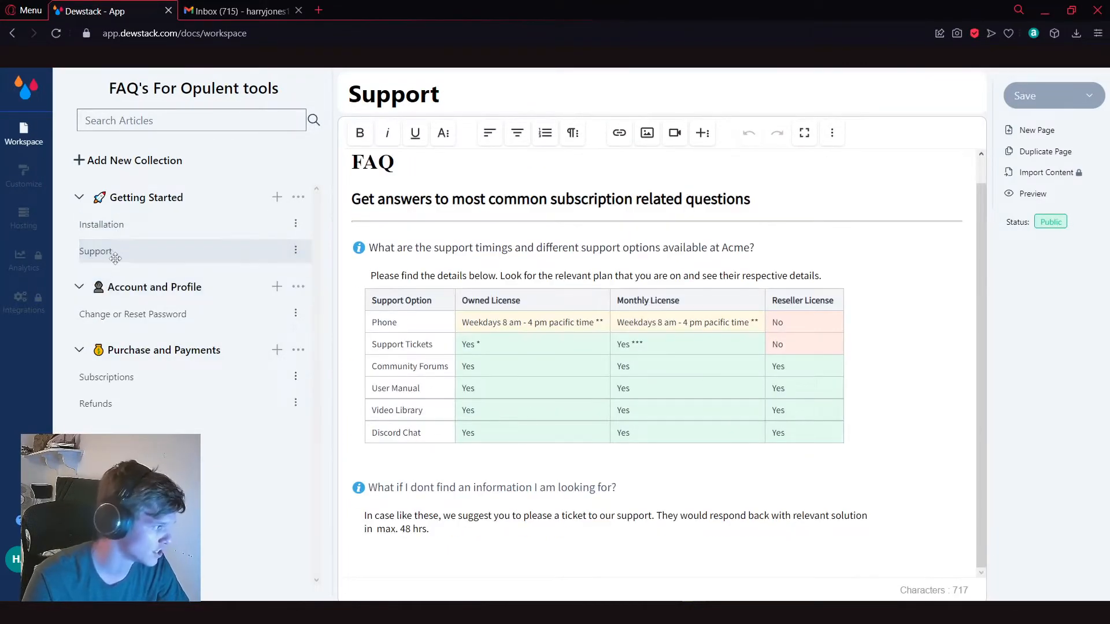
click(123, 224)
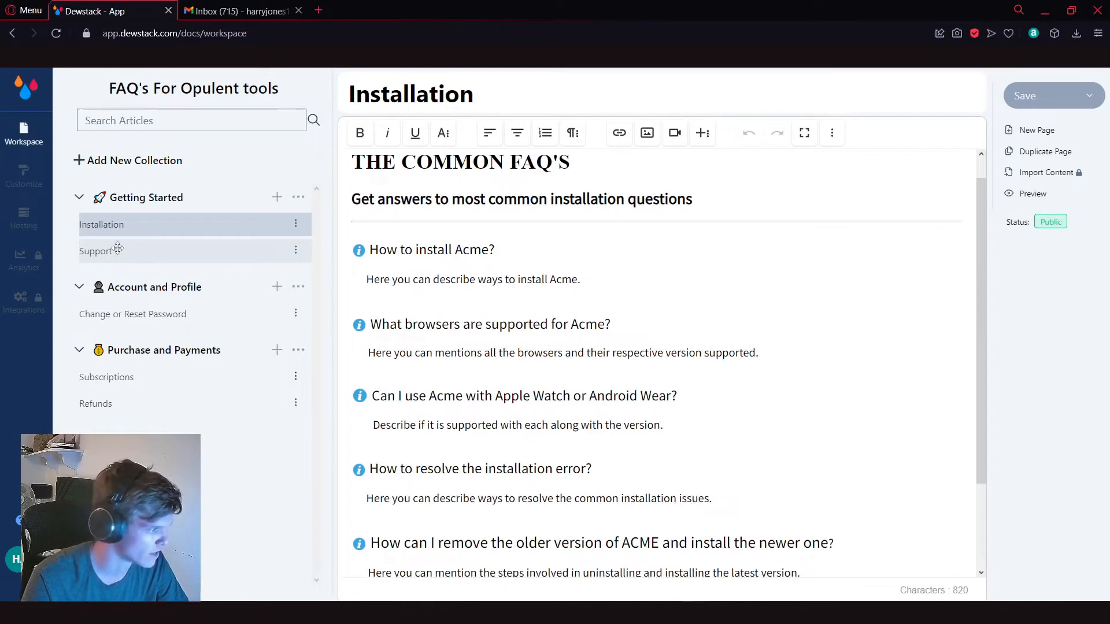
click(174, 315)
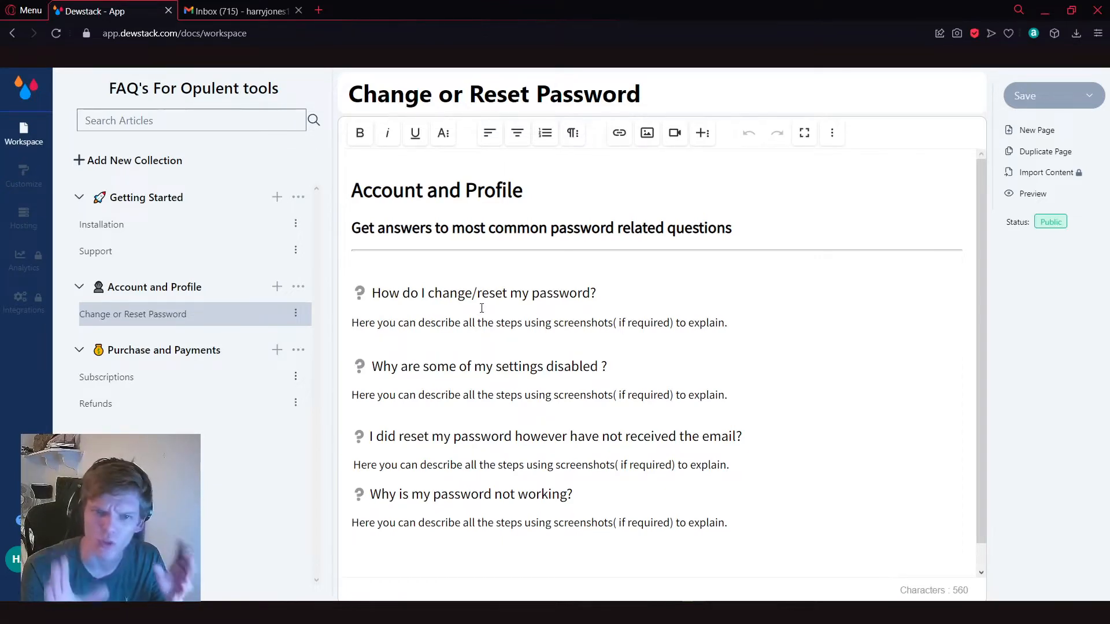
click(115, 378)
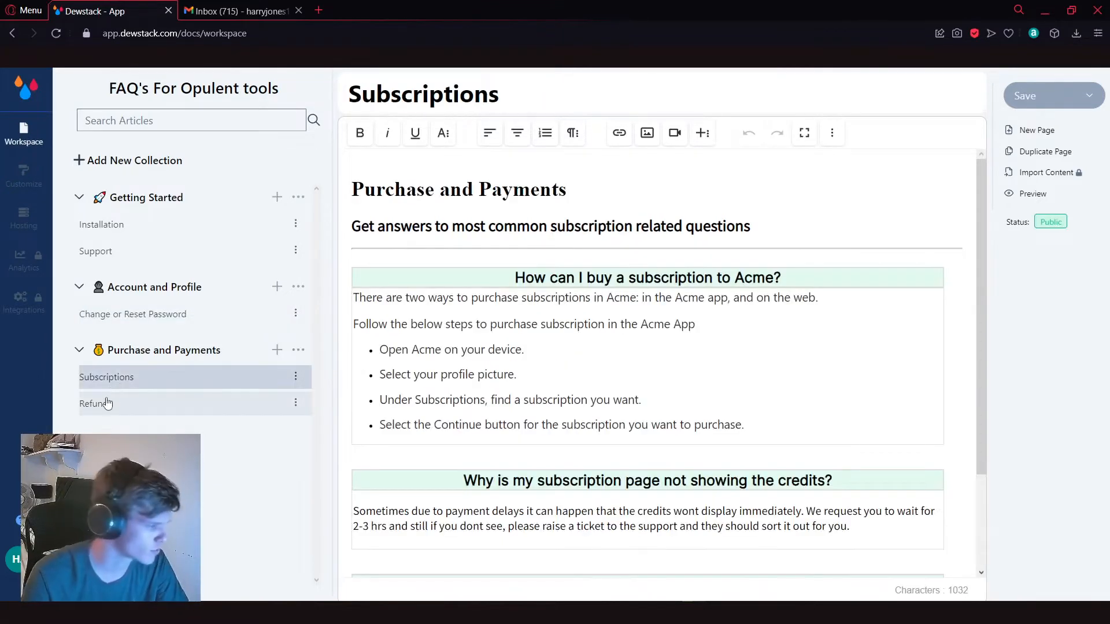
click(107, 403)
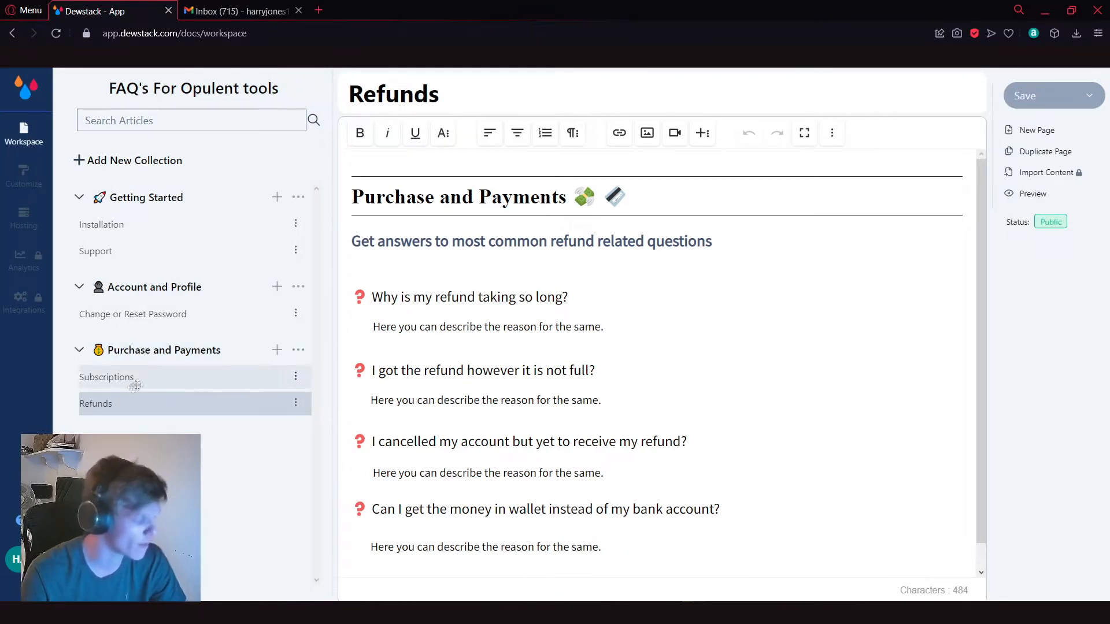
Step: Preview the documentation site, expand all three collections in its sidebar, and close the preview
click(1034, 201)
click(237, 8)
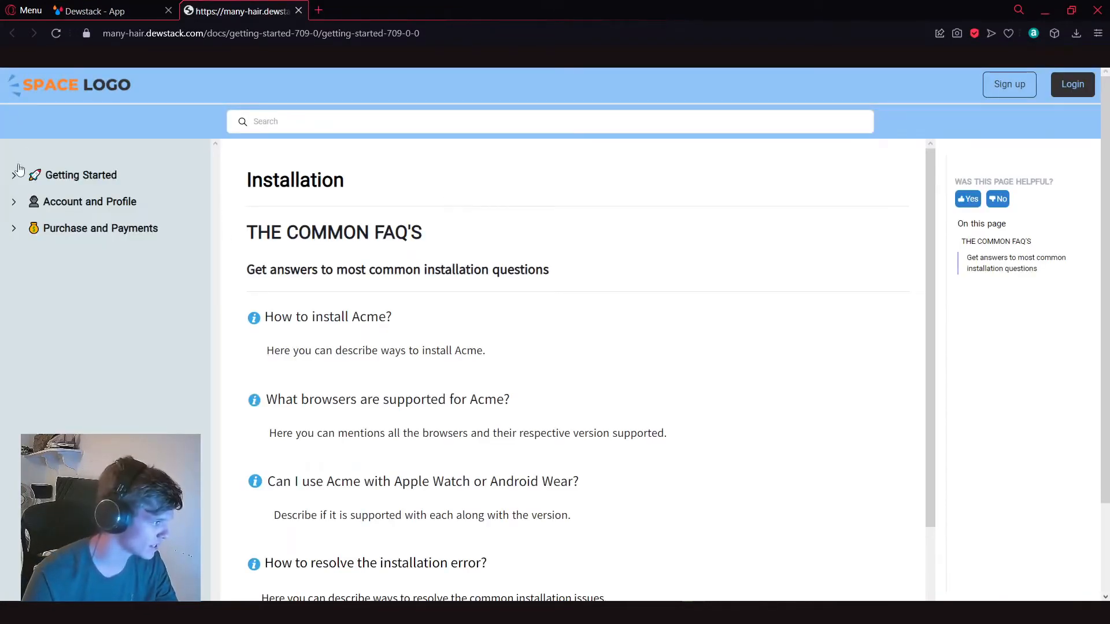
click(15, 174)
click(15, 256)
click(15, 311)
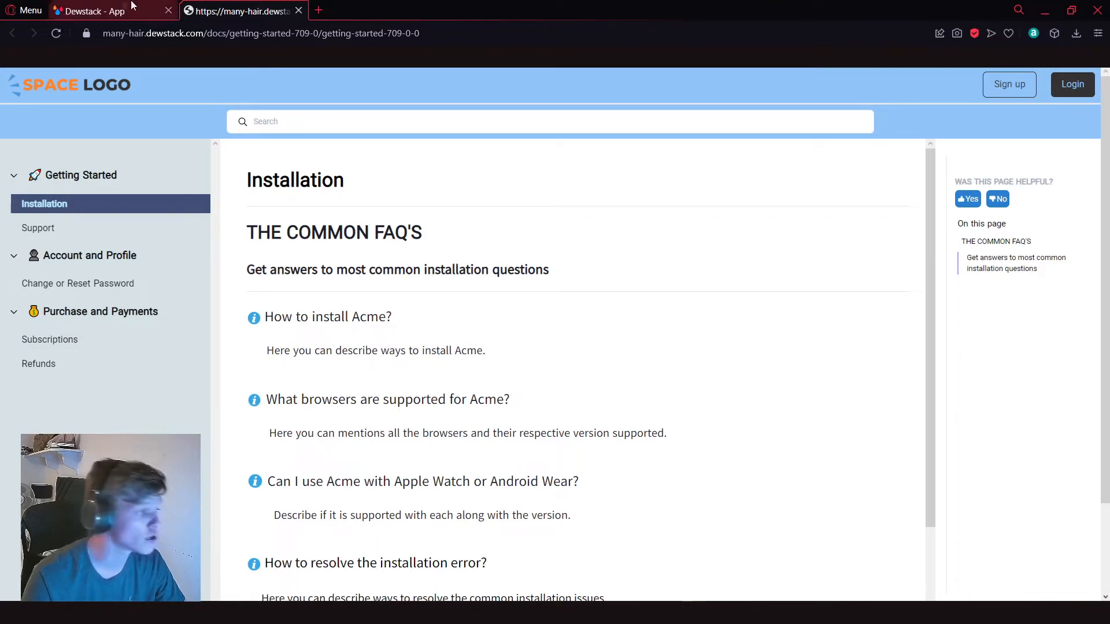
key(ctrl+w)
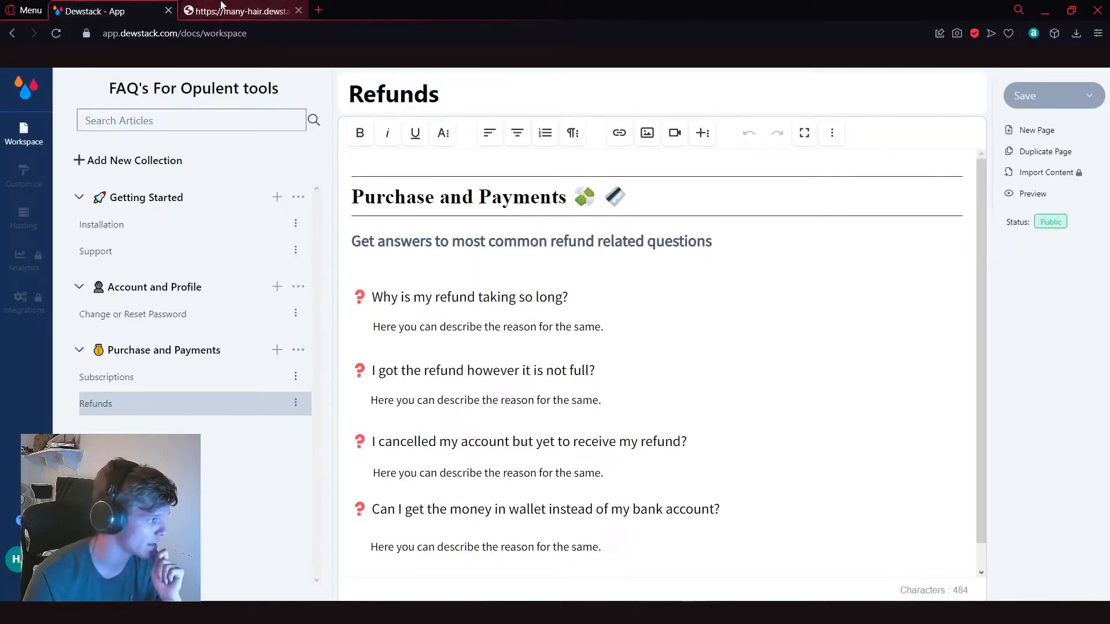
Step: In the site customization settings, change the sidebar background color to light cyan and turn off Workflow
click(32, 171)
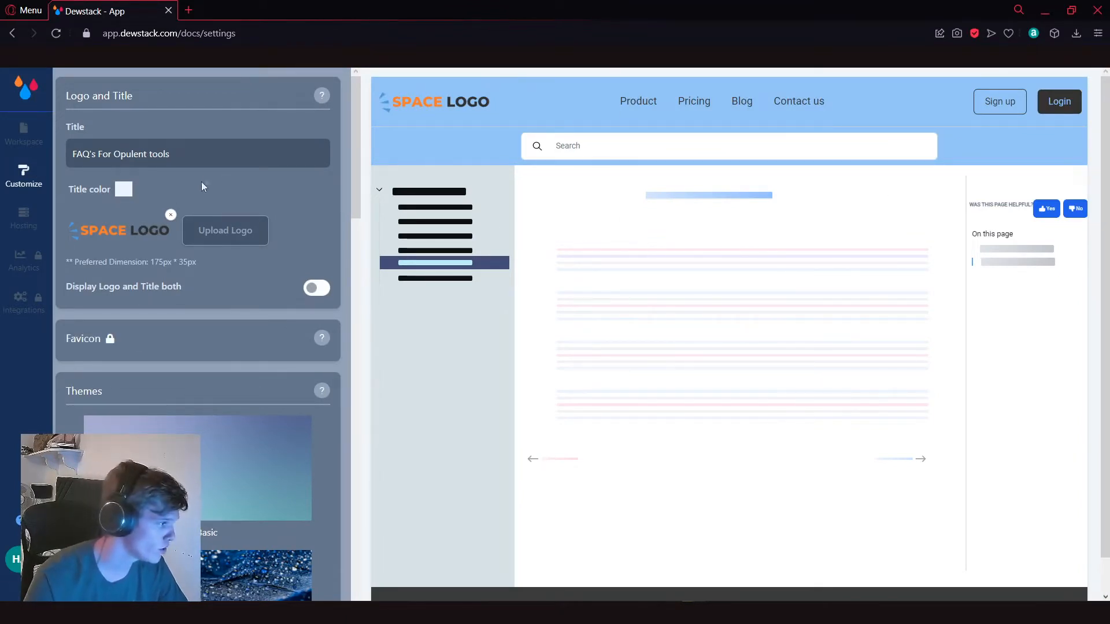
scroll(355, 161, down, 9)
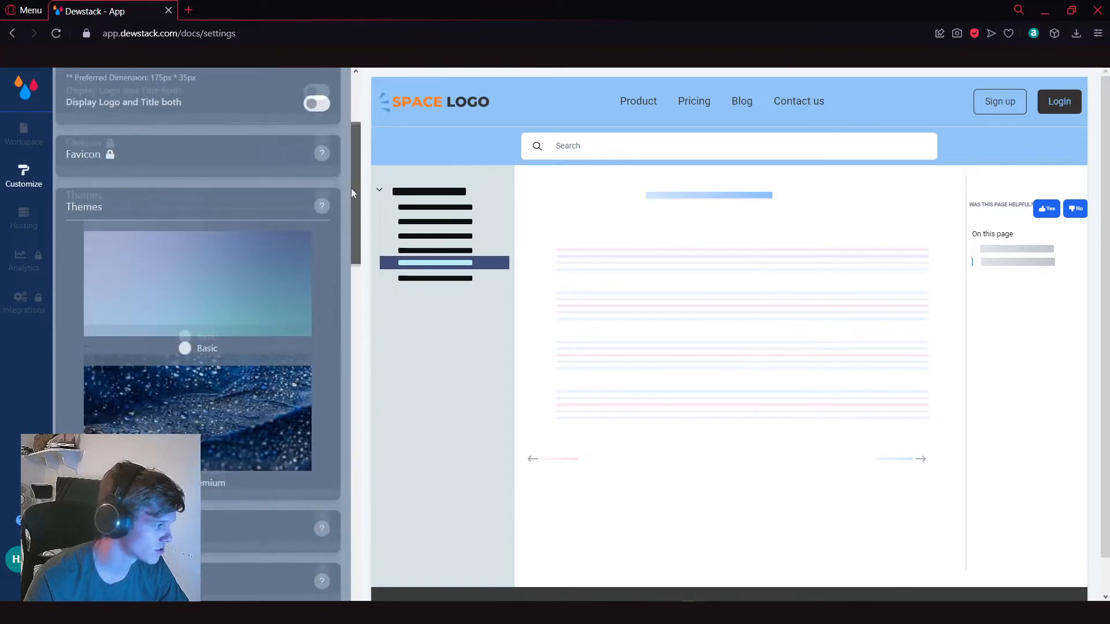
scroll(349, 266, down, 2)
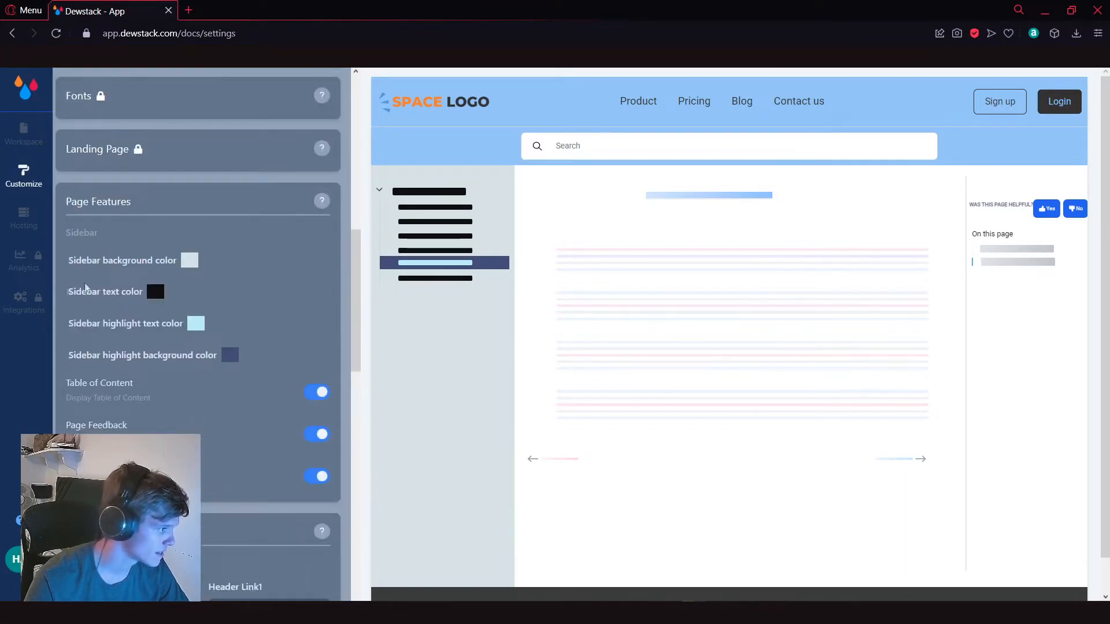
click(189, 260)
mouse_move(210, 307)
mouse_down()
mouse_move(258, 280)
mouse_move(245, 272)
mouse_move(207, 289)
mouse_up()
click(195, 380)
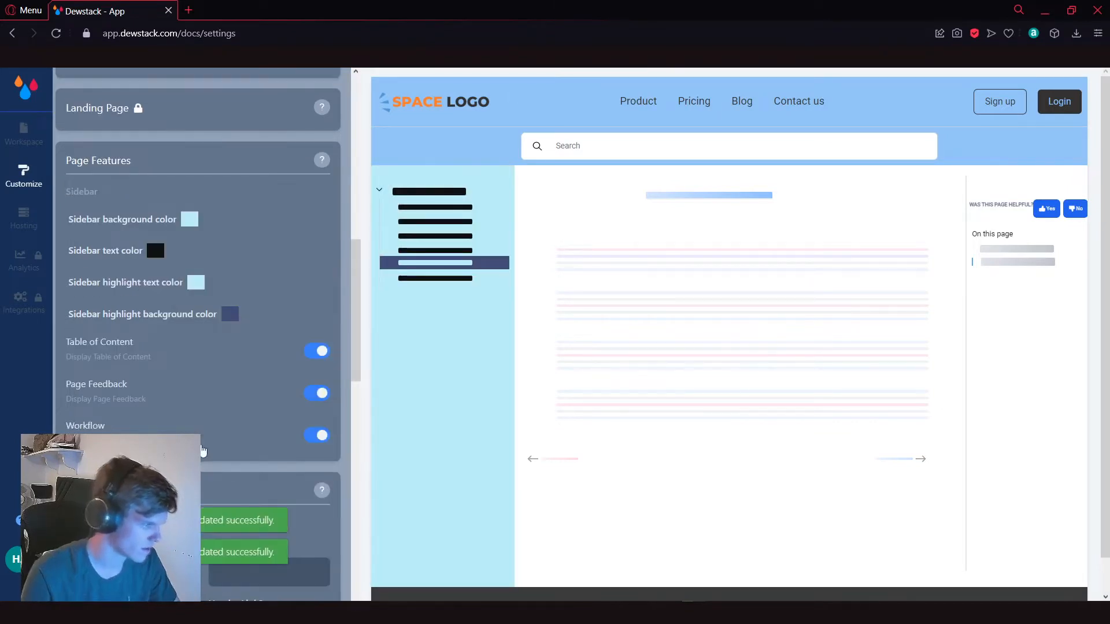
click(203, 451)
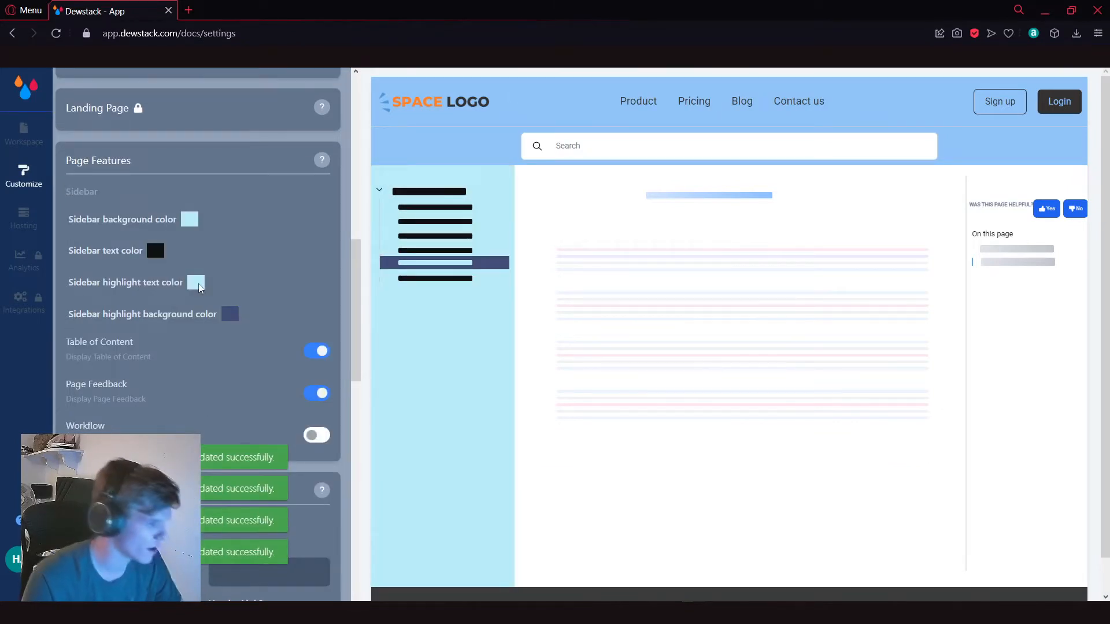
Step: Set the sidebar highlight text color to the light blue with RGB 158, 240, 255
click(197, 282)
click(284, 269)
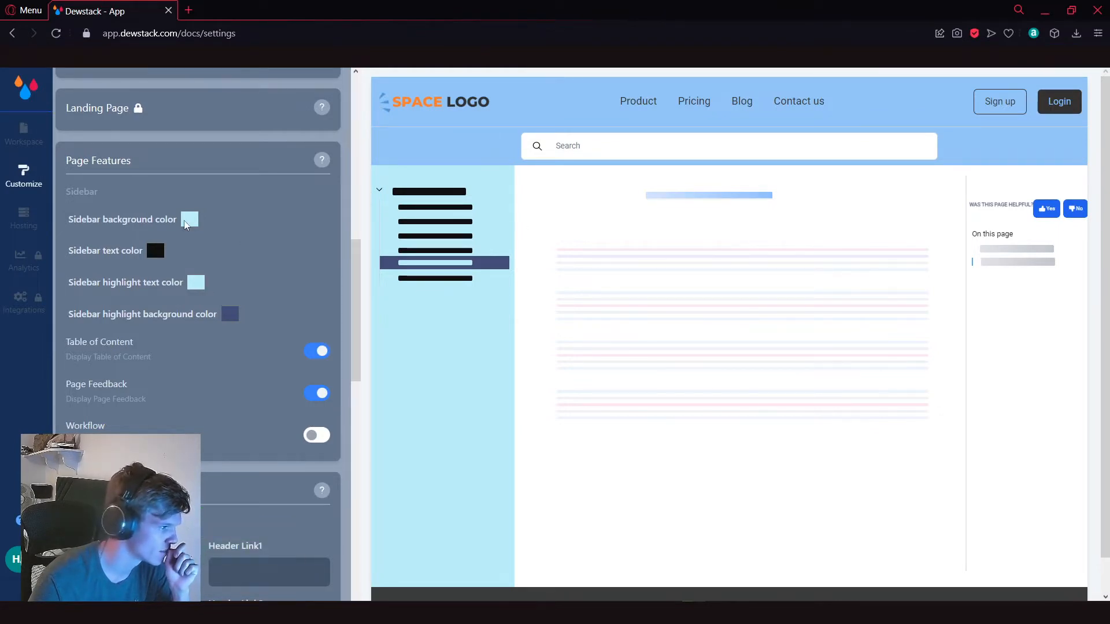
click(196, 282)
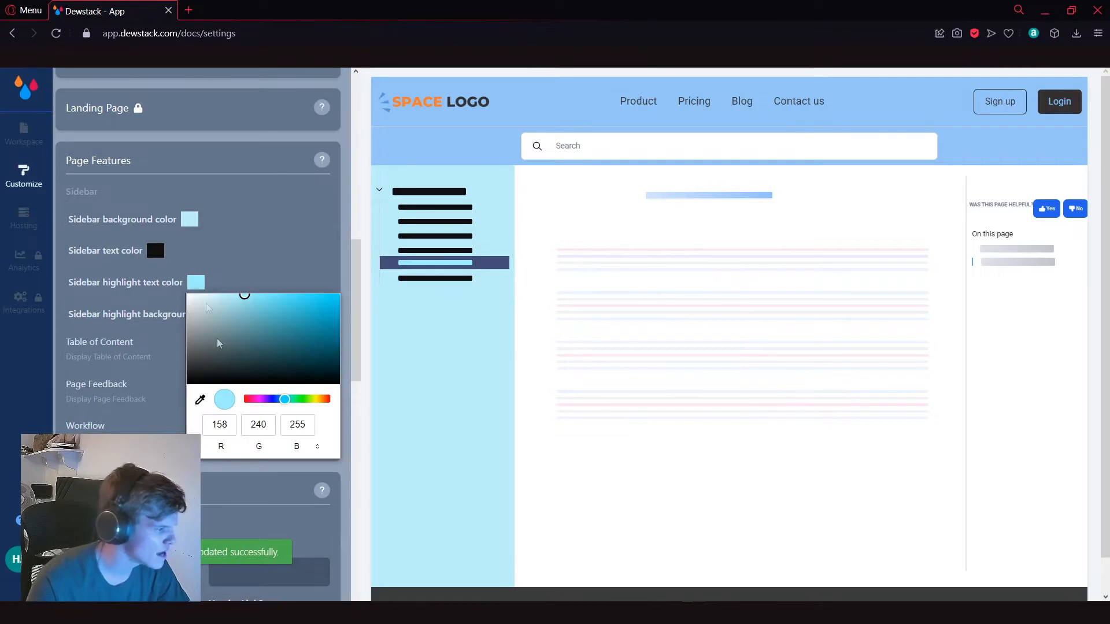
click(731, 362)
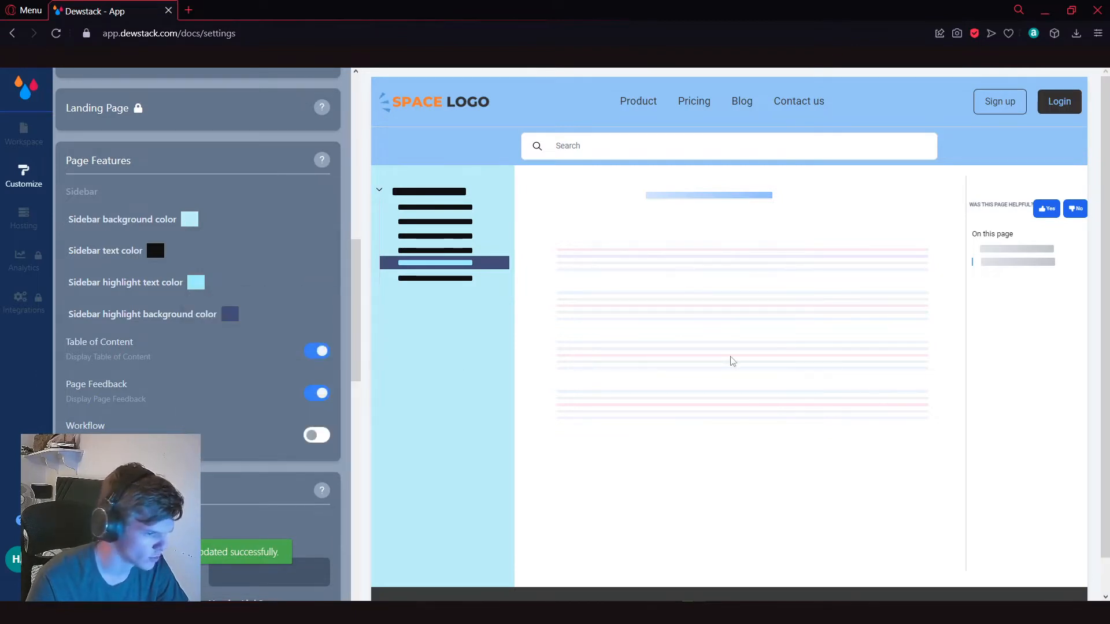
click(193, 284)
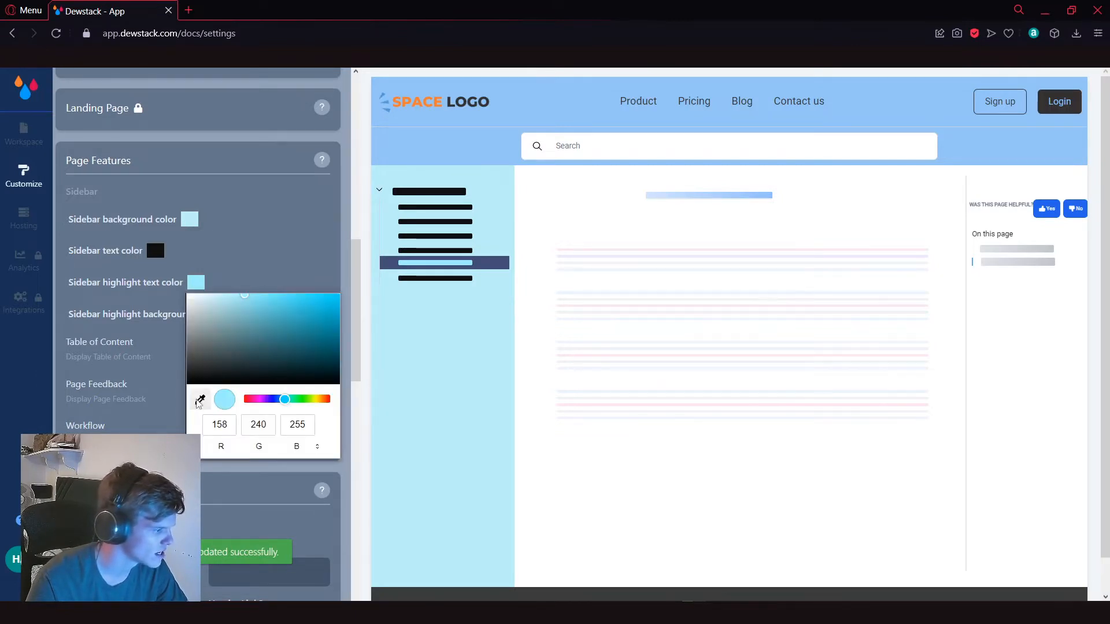
click(460, 374)
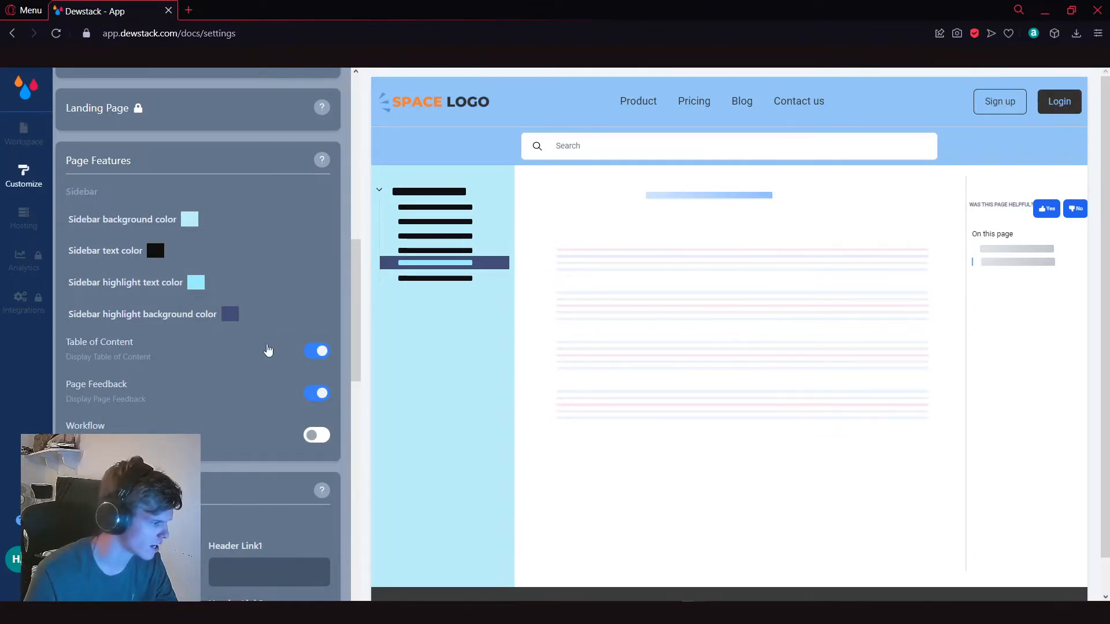
Step: Try the Basic theme on the documentation site and switch back to the Premium theme
scroll(263, 352, up, 10)
scroll(203, 290, down, 3)
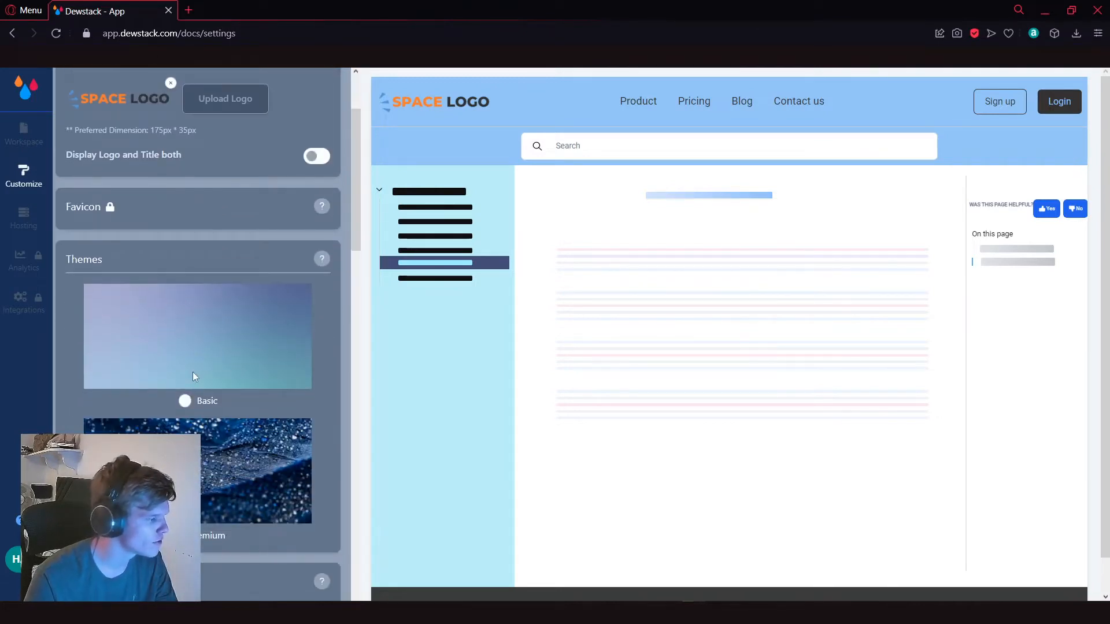
click(186, 401)
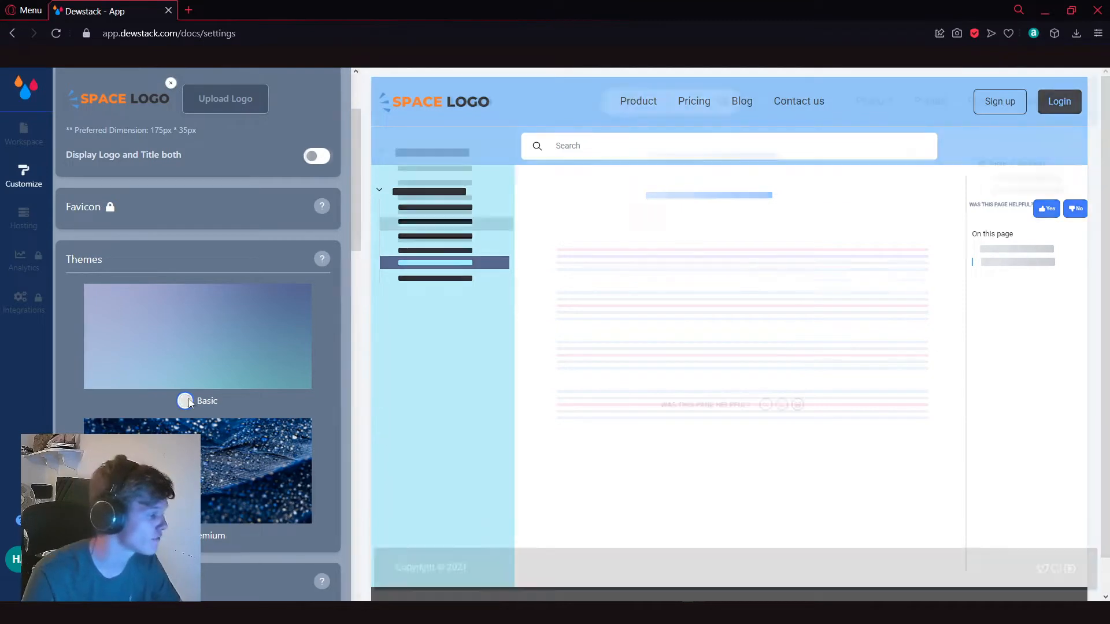
scroll(189, 403, down, 2)
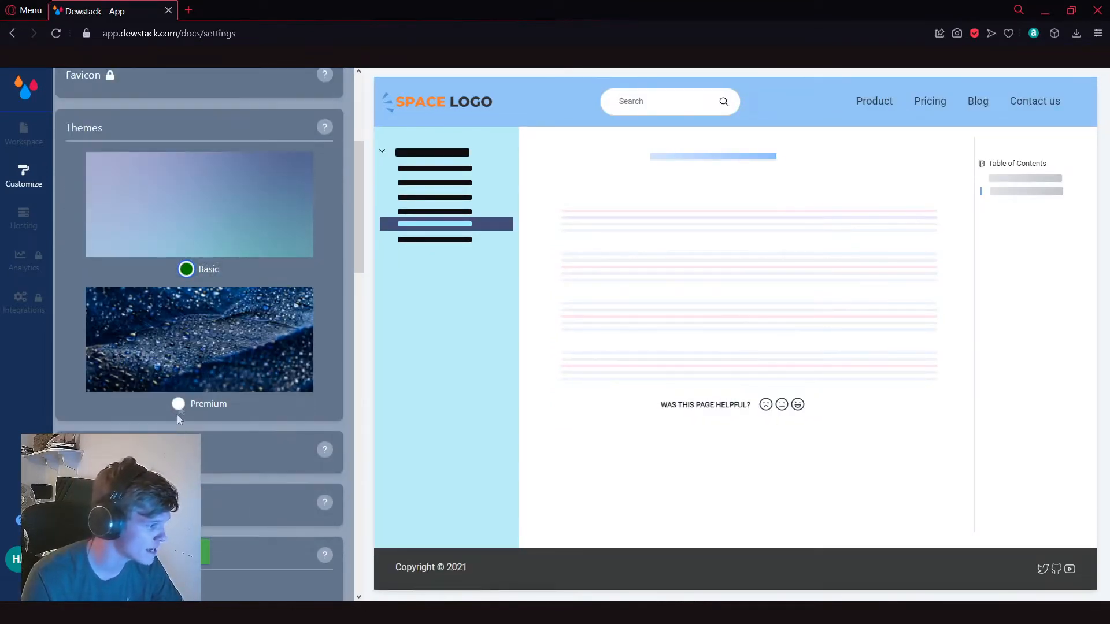
click(178, 405)
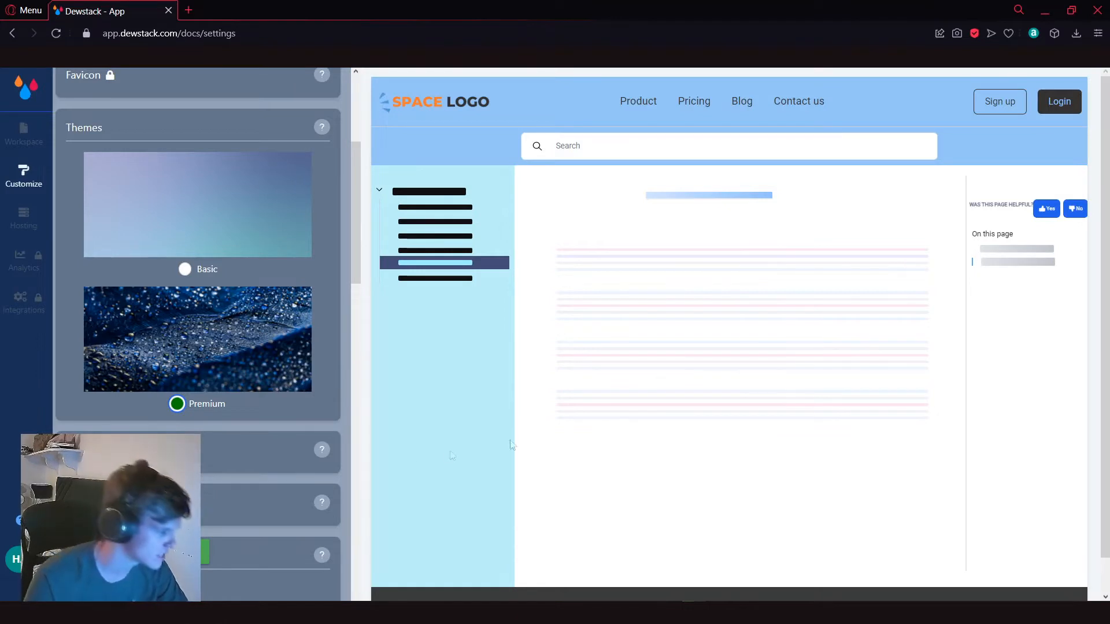
Step: Try "Title" as the first header title in the Header & Footer settings and restore it to "Product"
scroll(93, 254, down, 3)
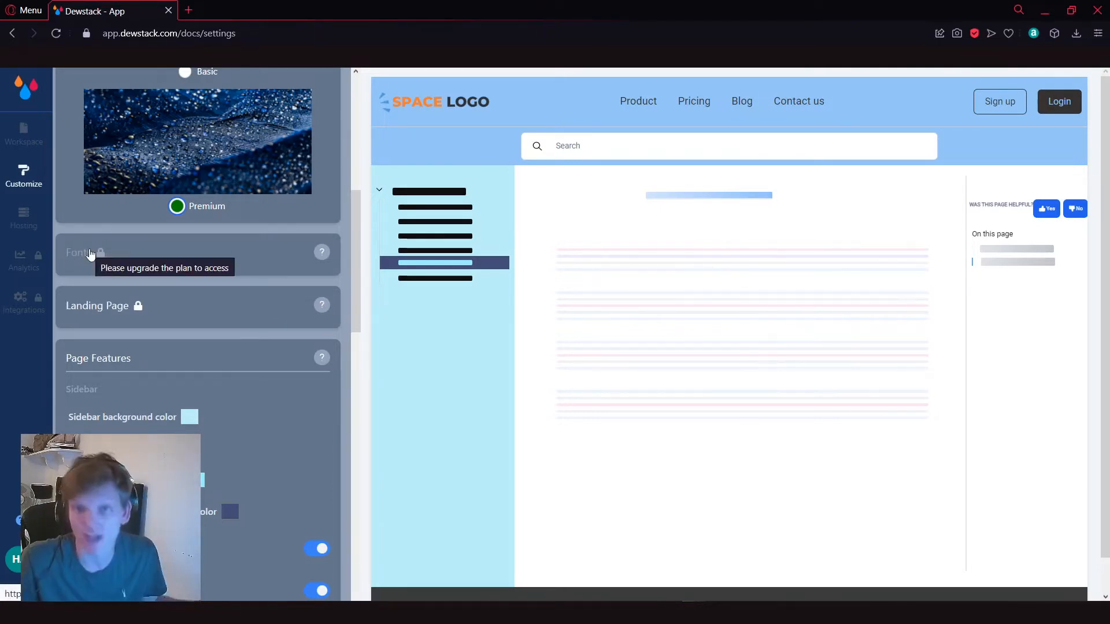
scroll(156, 275, down, 6)
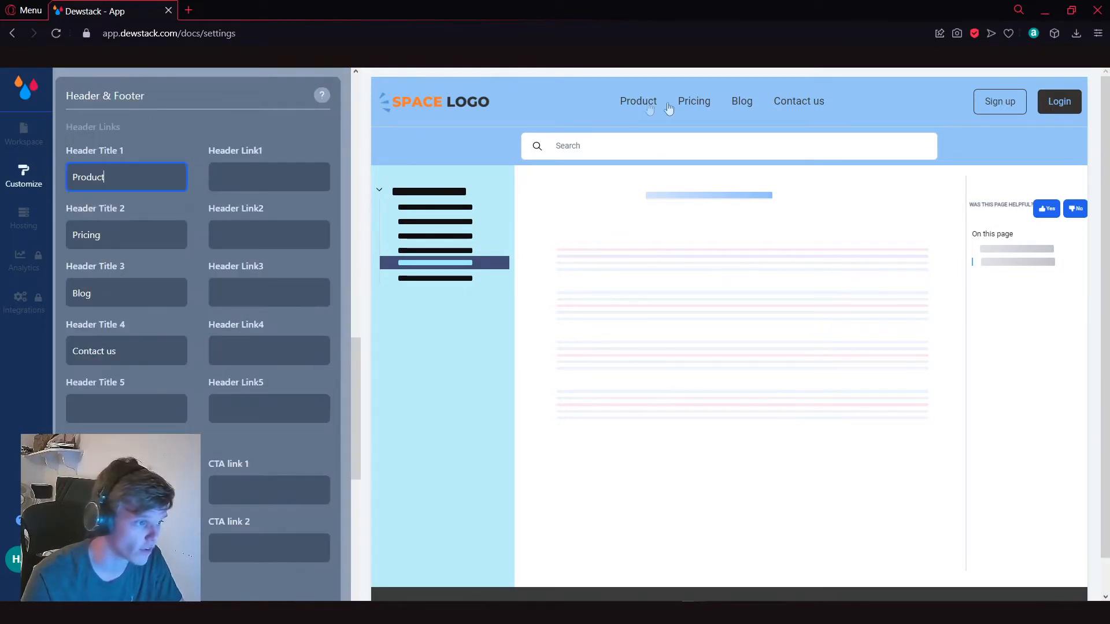
key(ctrl+a)
text(Title)
key(ctrl+a)
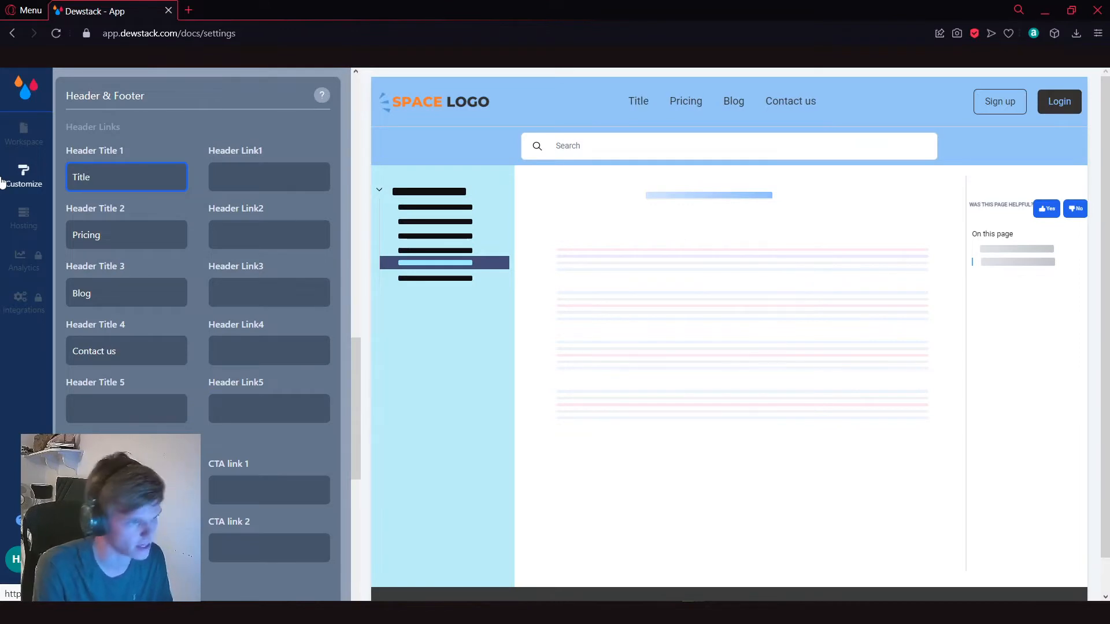
text(Product)
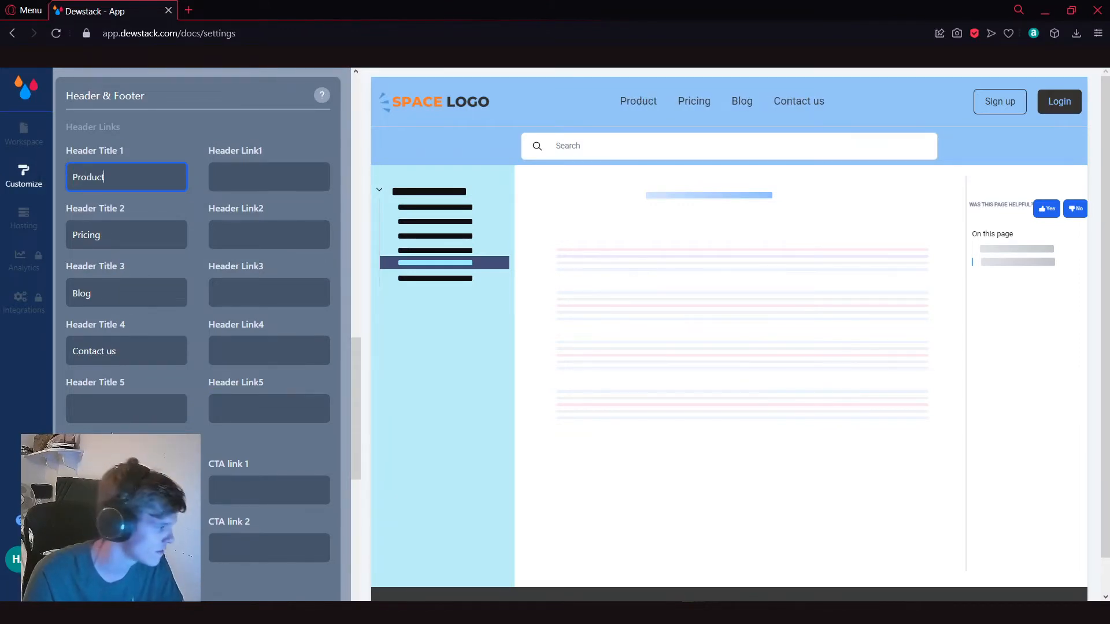
Step: Add a fifth header title named "Extra" to the site header
click(182, 399)
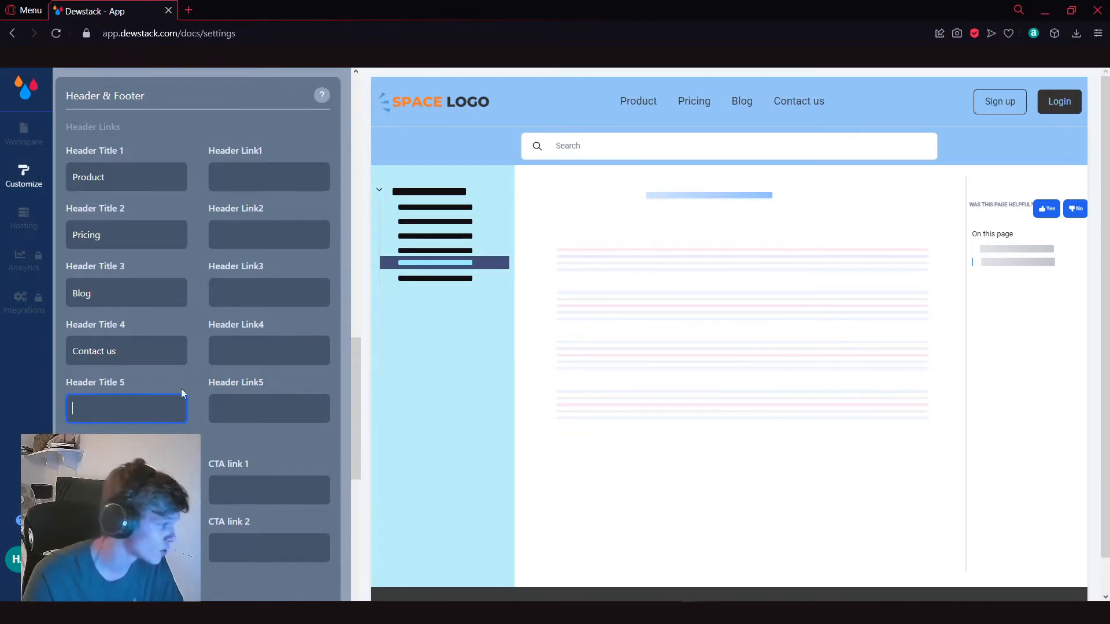
text(Extra)
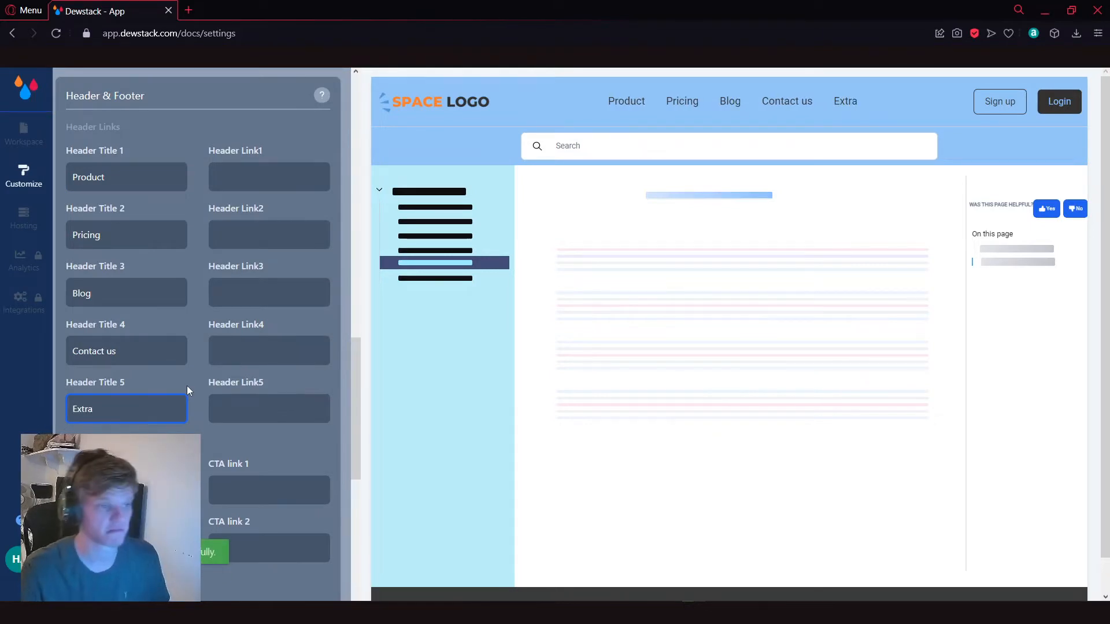
Step: Look over the header link fields and the titles and links of the two CTA buttons
click(240, 410)
click(247, 297)
click(247, 235)
click(262, 149)
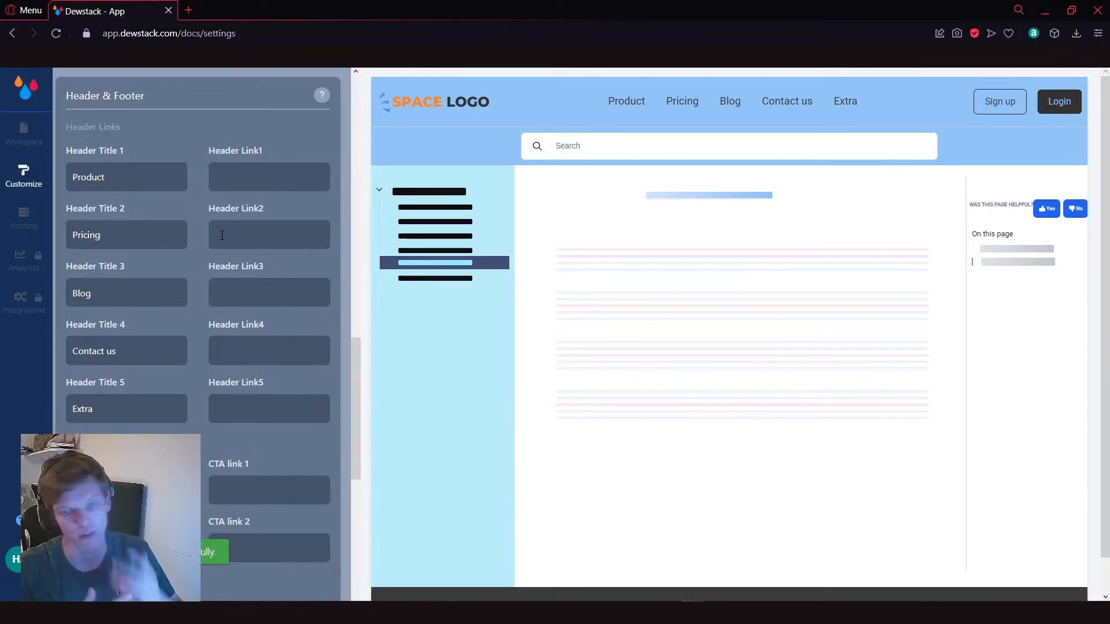
scroll(209, 259, down, 3)
click(146, 293)
click(124, 349)
click(270, 282)
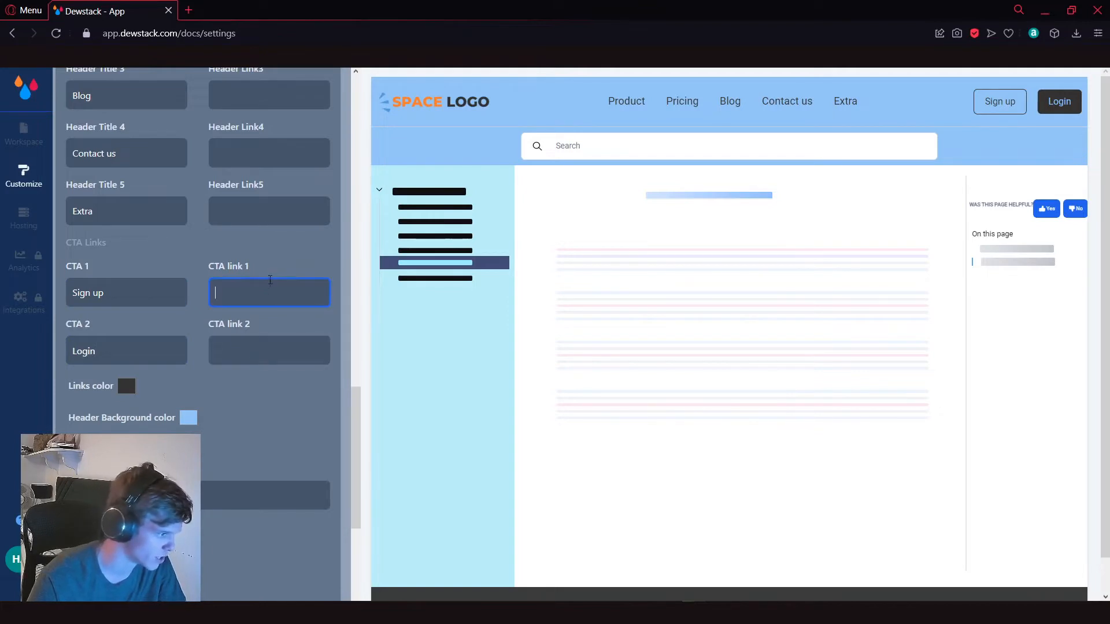
click(262, 311)
Step: Try red as the header links color, and settle on black
scroll(249, 335, down, 2)
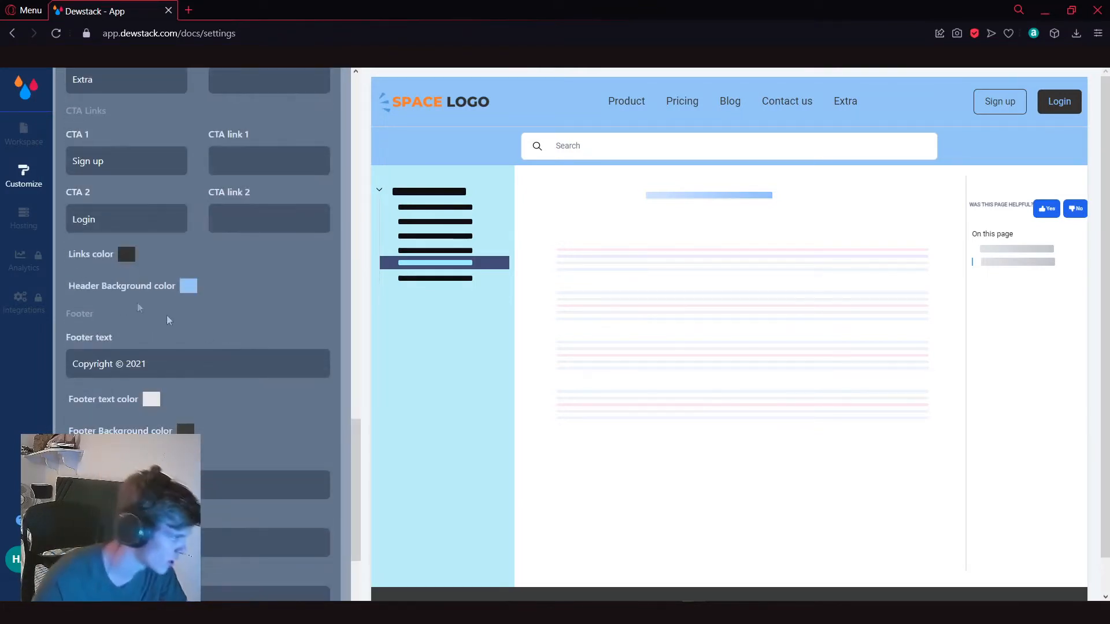
click(188, 287)
click(126, 254)
drag(255, 297, 317, 254)
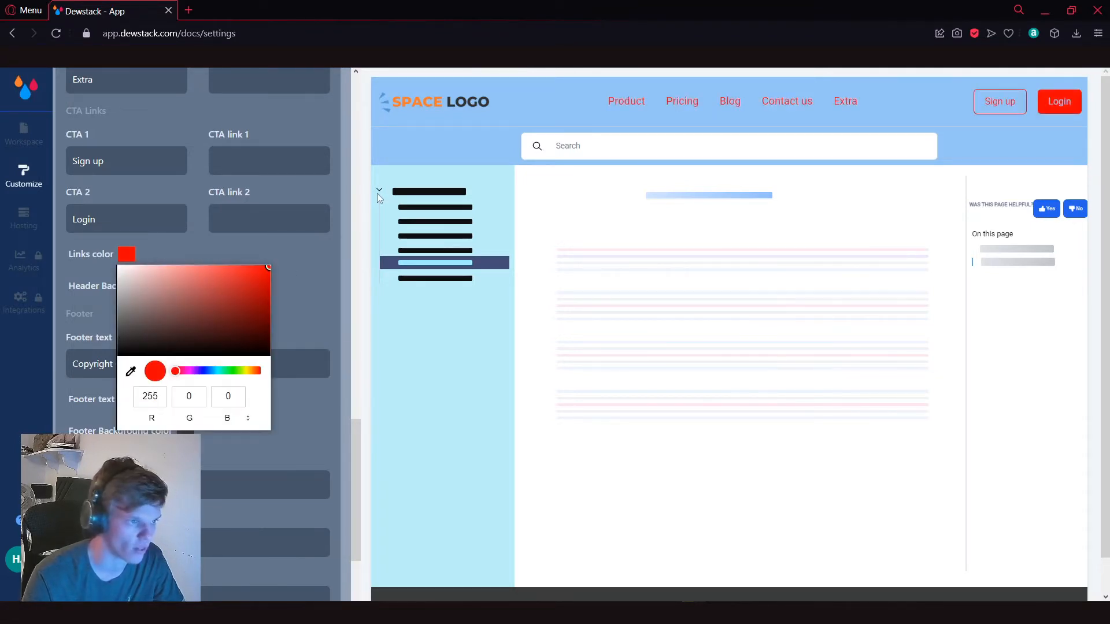
drag(379, 197, 150, 361)
click(153, 259)
Step: Set the footer background color to a dark gray-green and check the footer in the site preview
scroll(153, 259, down, 3)
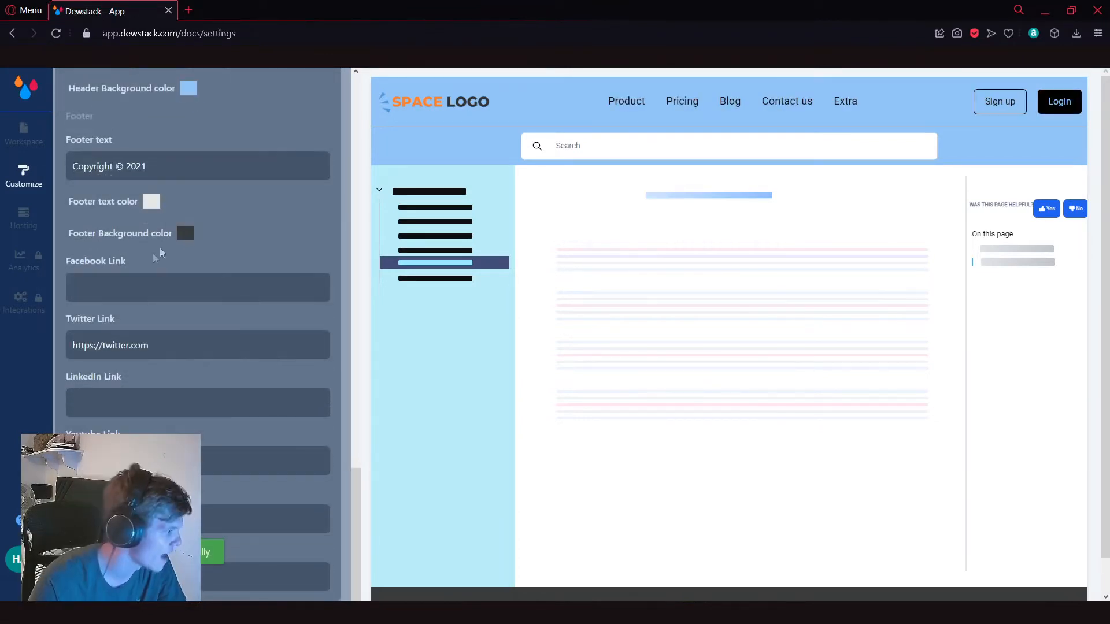
click(185, 233)
click(275, 250)
drag(278, 247, 201, 300)
click(145, 204)
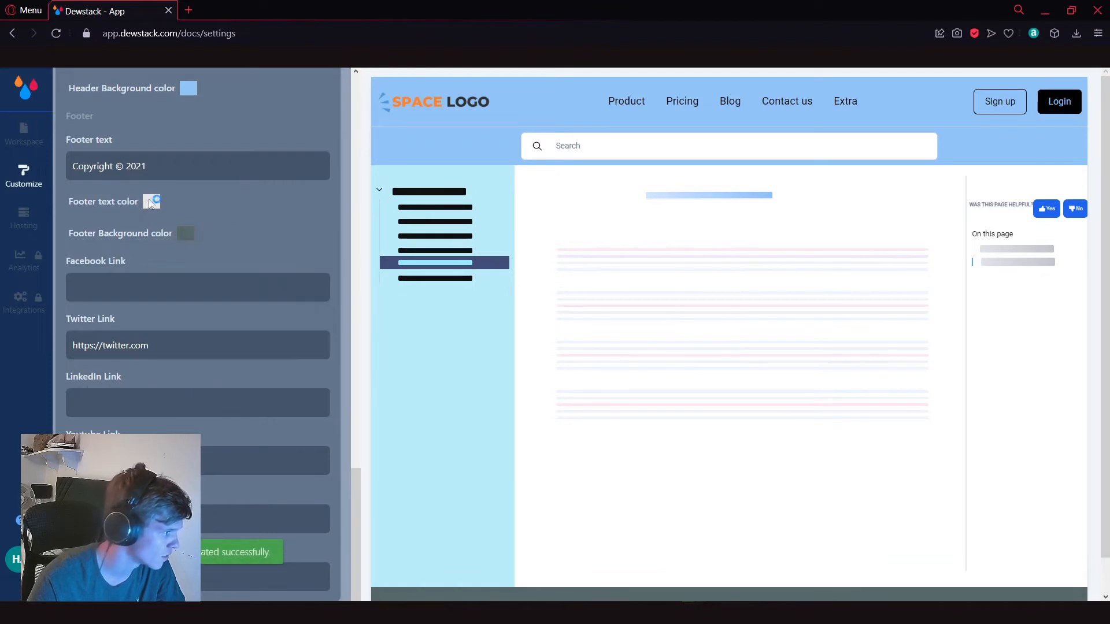
click(220, 206)
scroll(219, 310, down, 1)
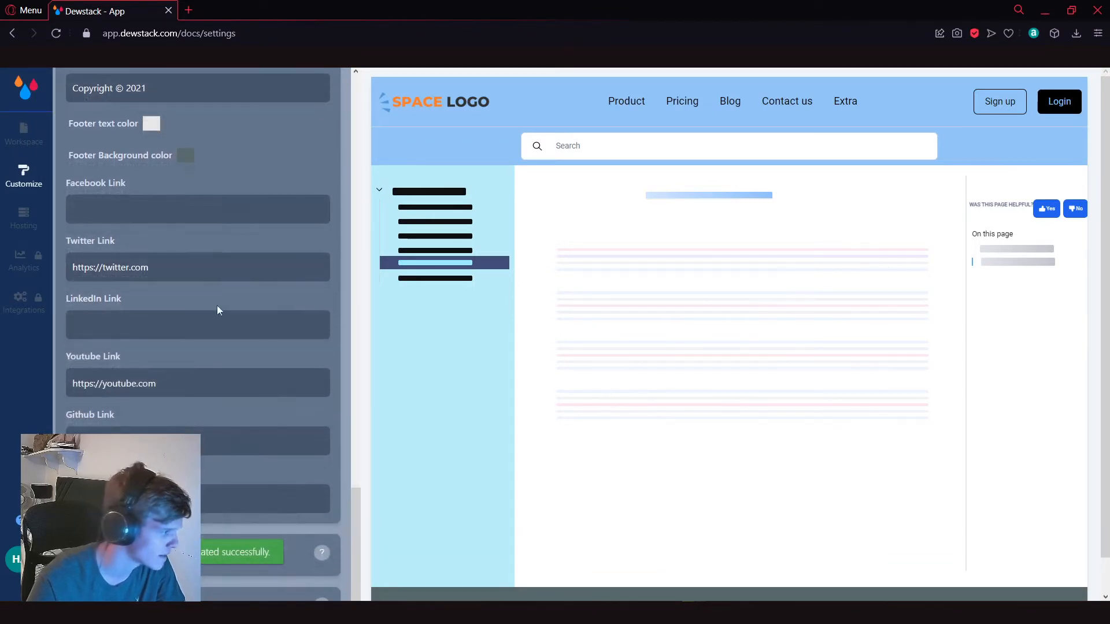
click(159, 213)
scroll(216, 320, down, 1)
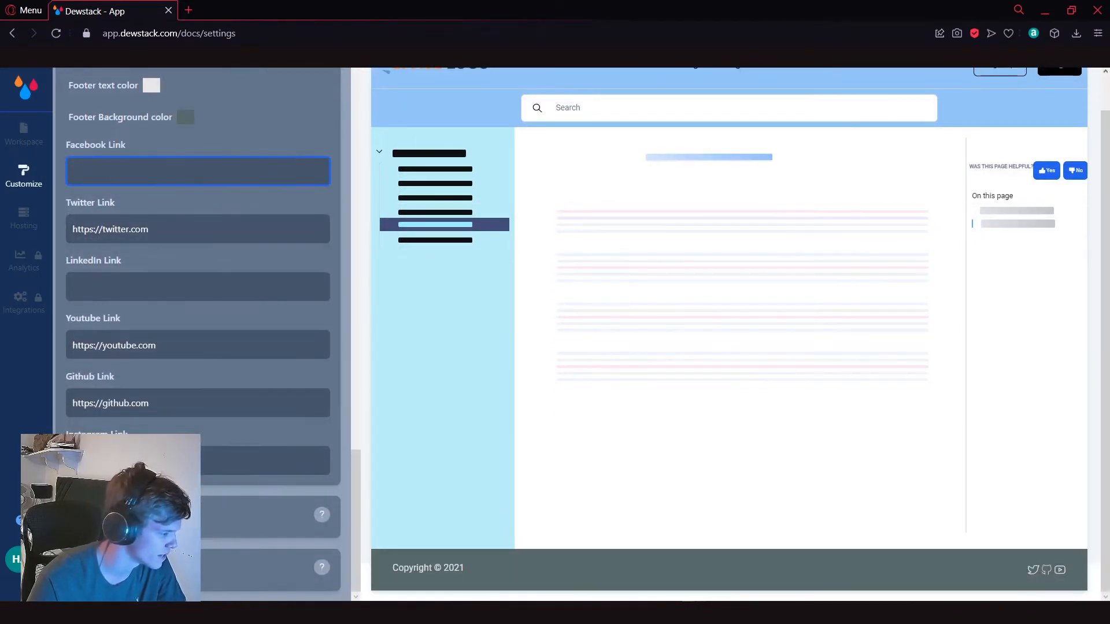
Step: Return to the workspace, preview the documentation site with its Getting Started collection collapsed, and close the preview
click(22, 139)
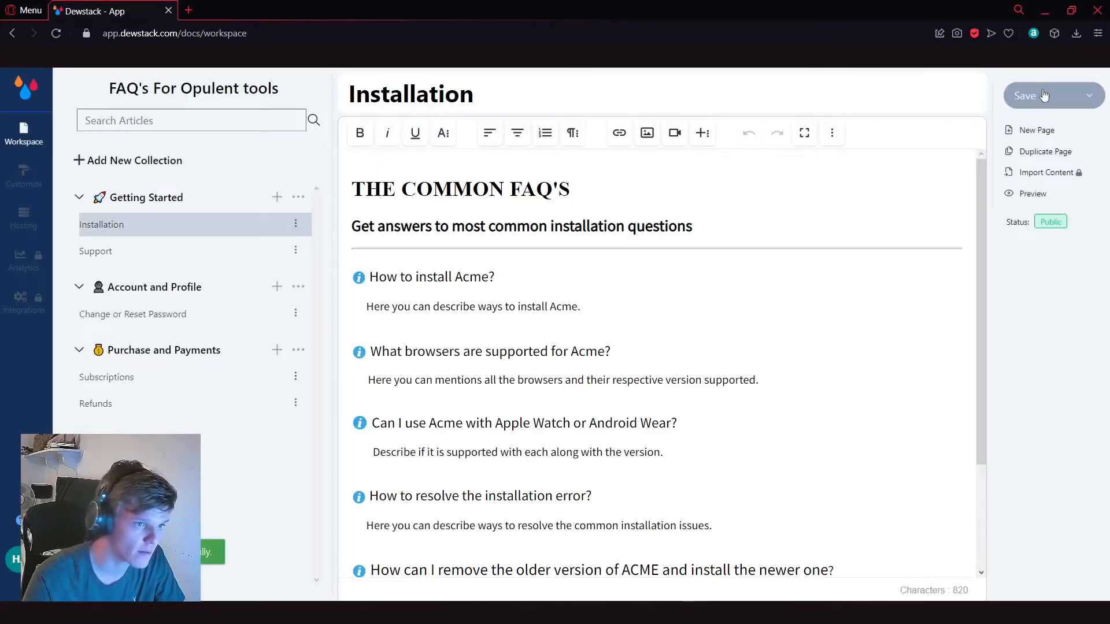
click(1087, 96)
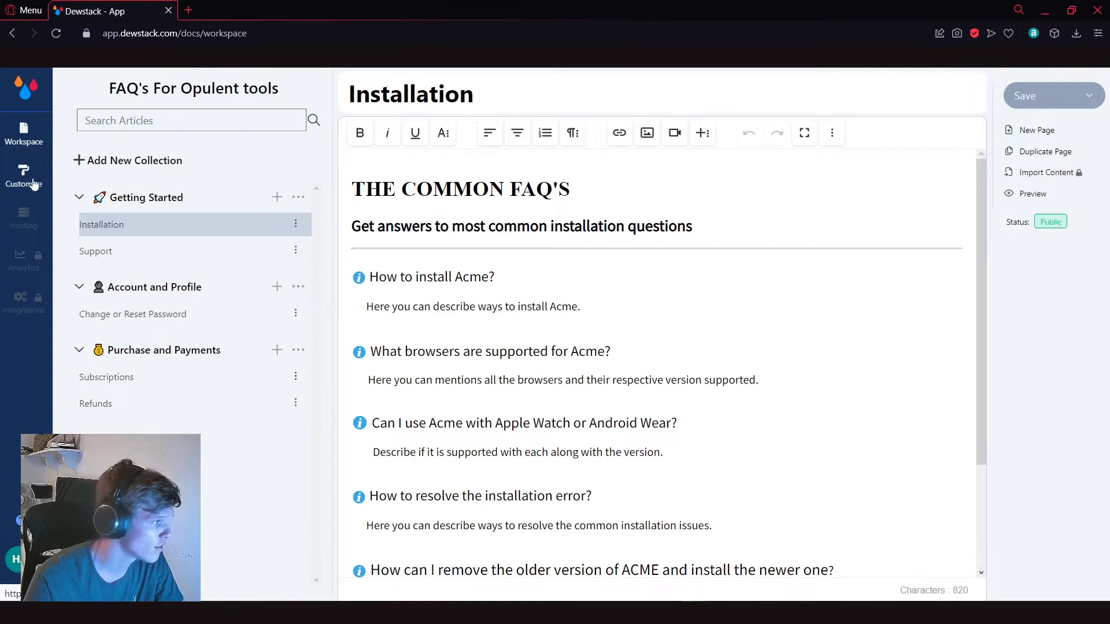
click(1033, 194)
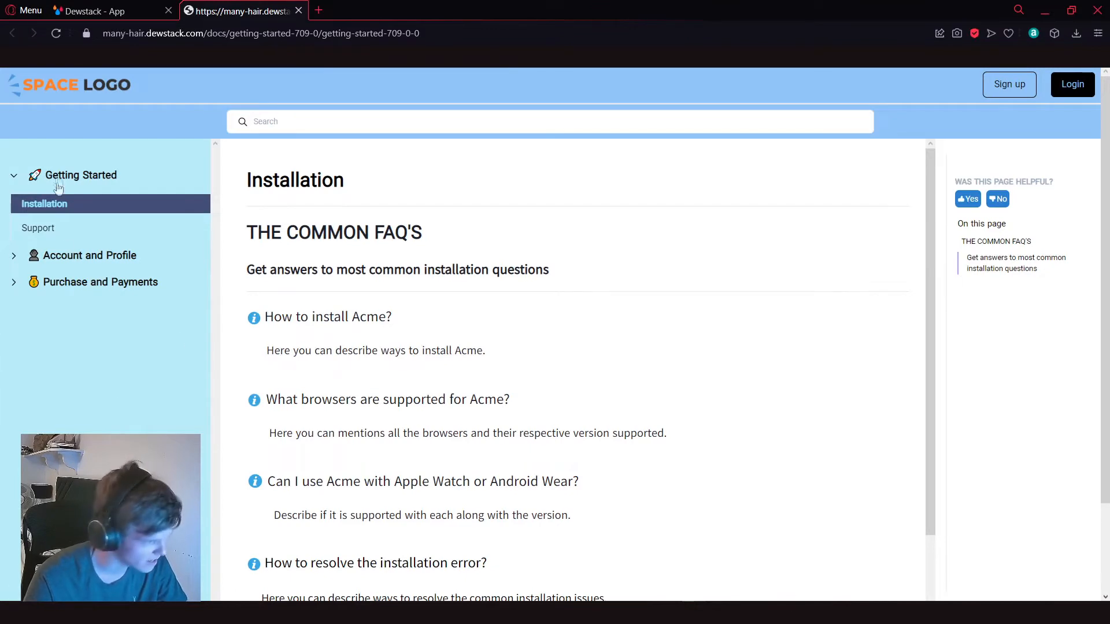
click(15, 177)
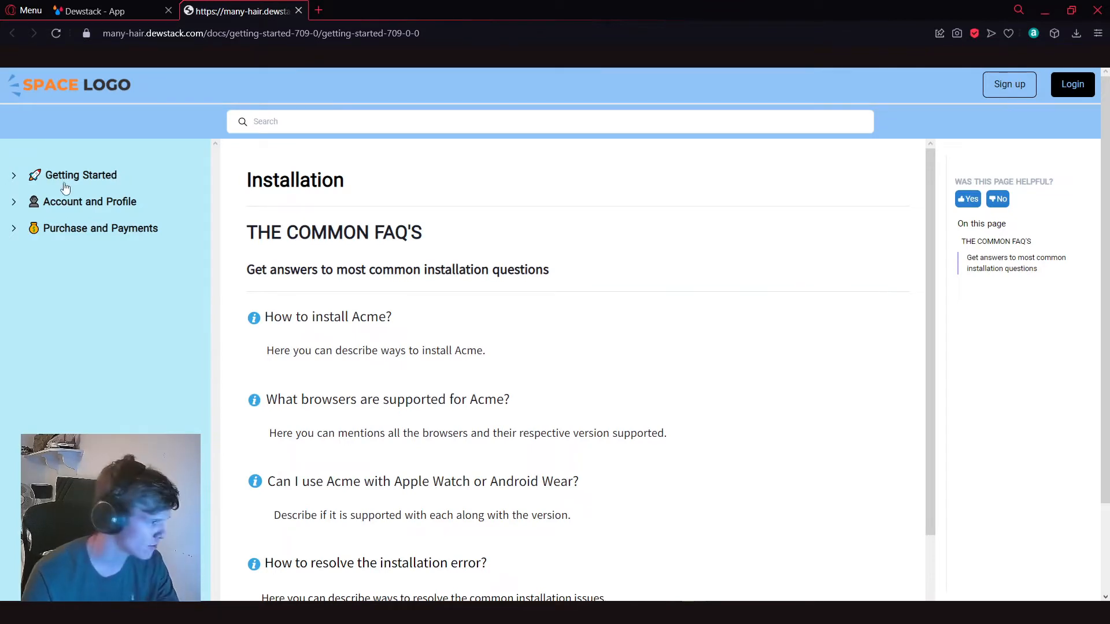
click(96, 7)
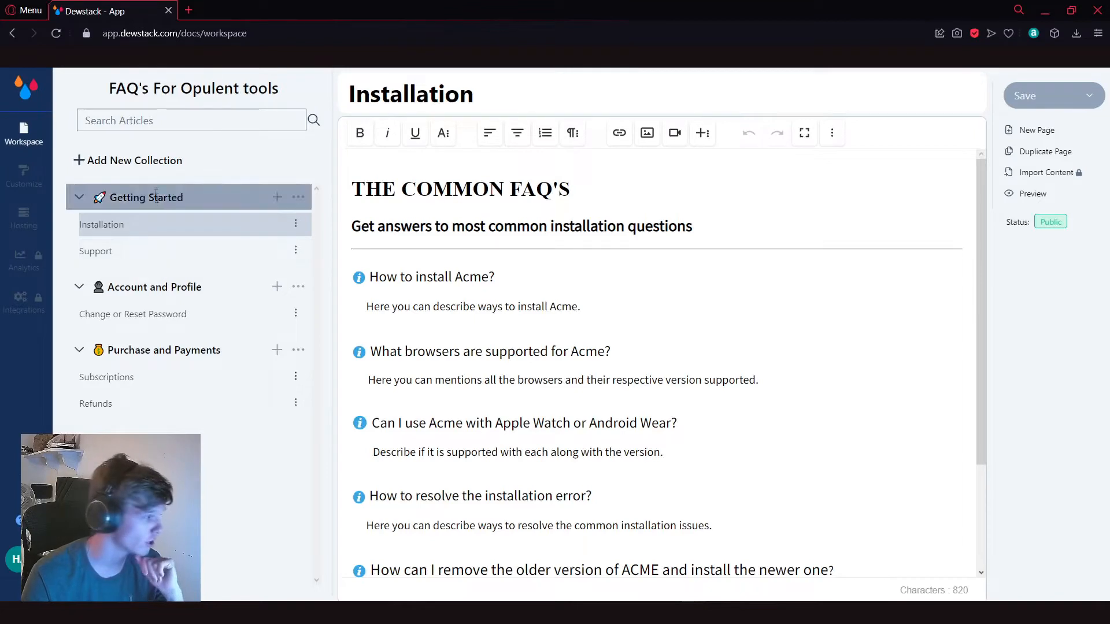
Step: Add a new collection to the workspace and name it "FAQ's For Editing Software"
click(141, 164)
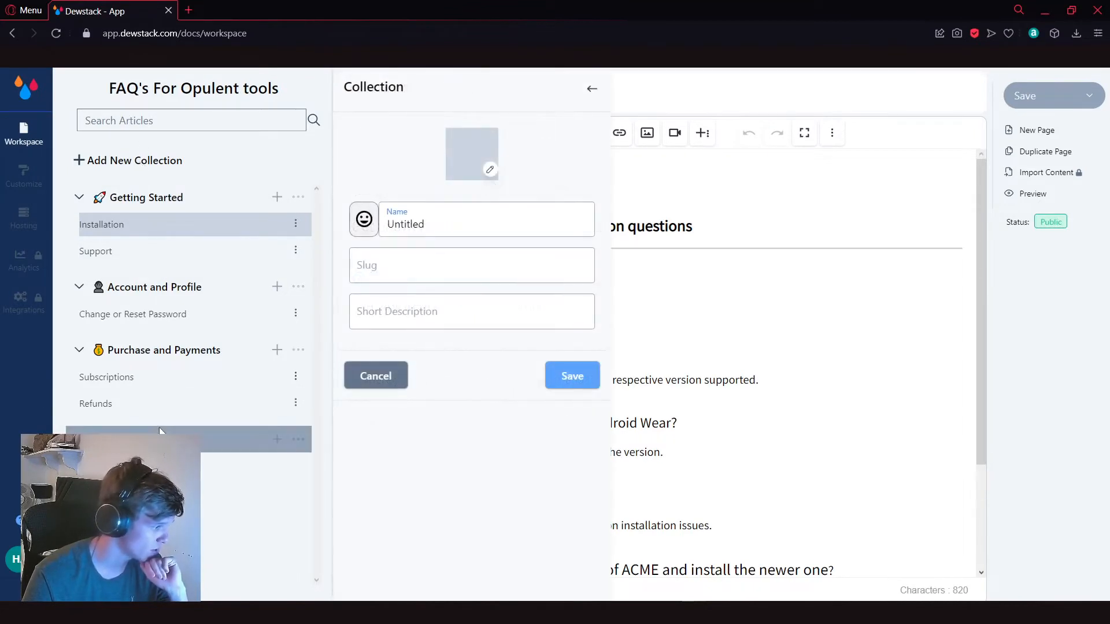
drag(458, 232, 341, 243)
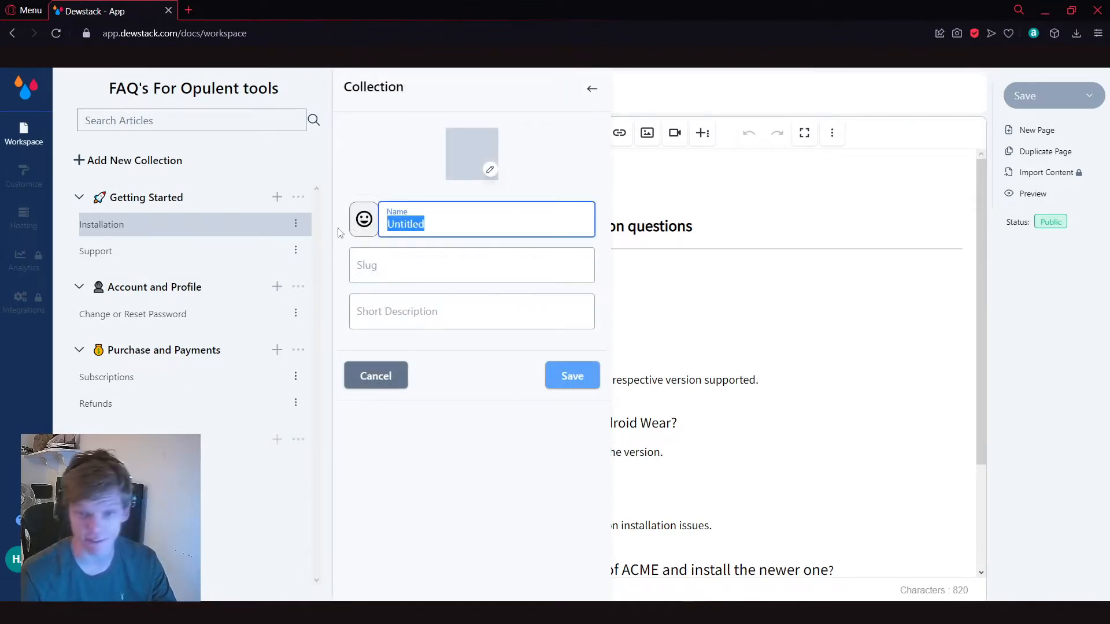
text(FAQ's Fo)
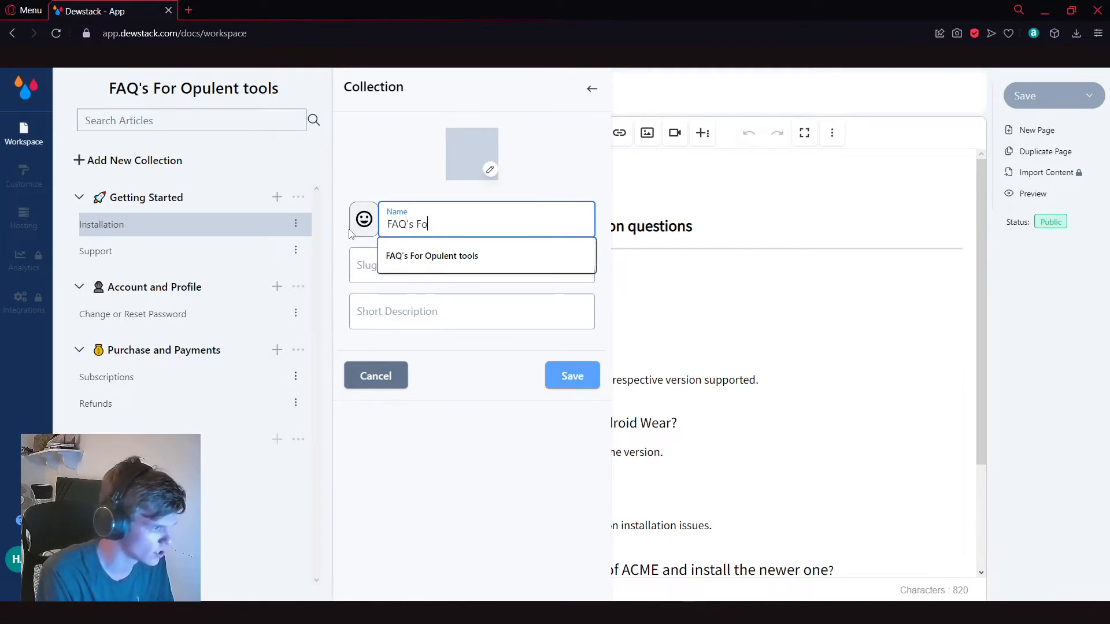
text(r Editing)
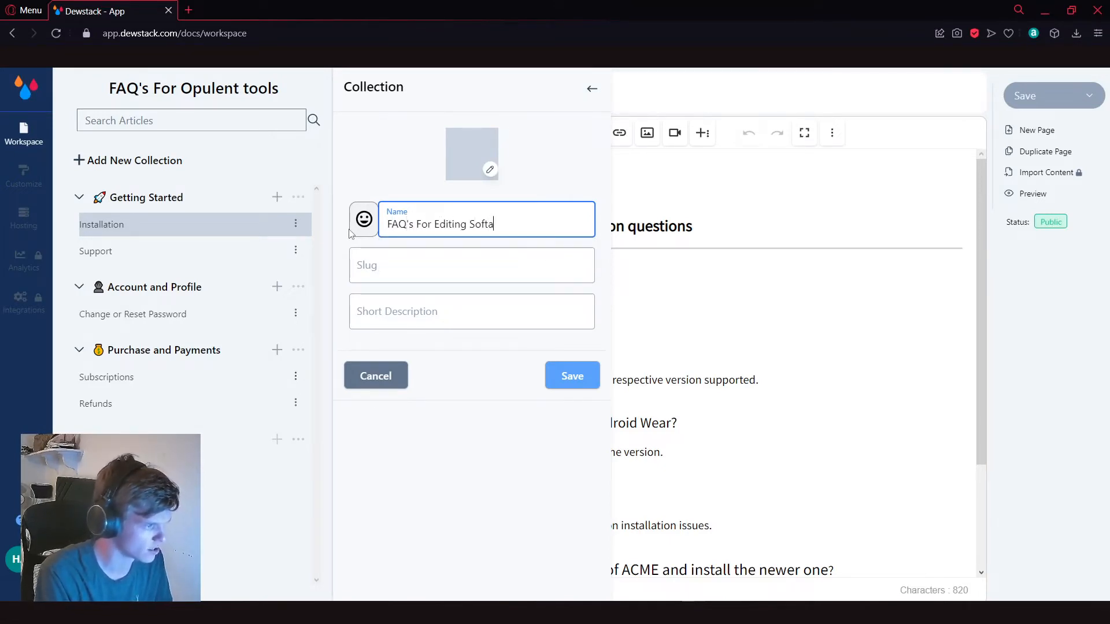
text( Software)
Step: Give the collection the slug "faq-editing-software" and the short description "The Faq for the editing software", and save it
key(Tab)
text(faq-e)
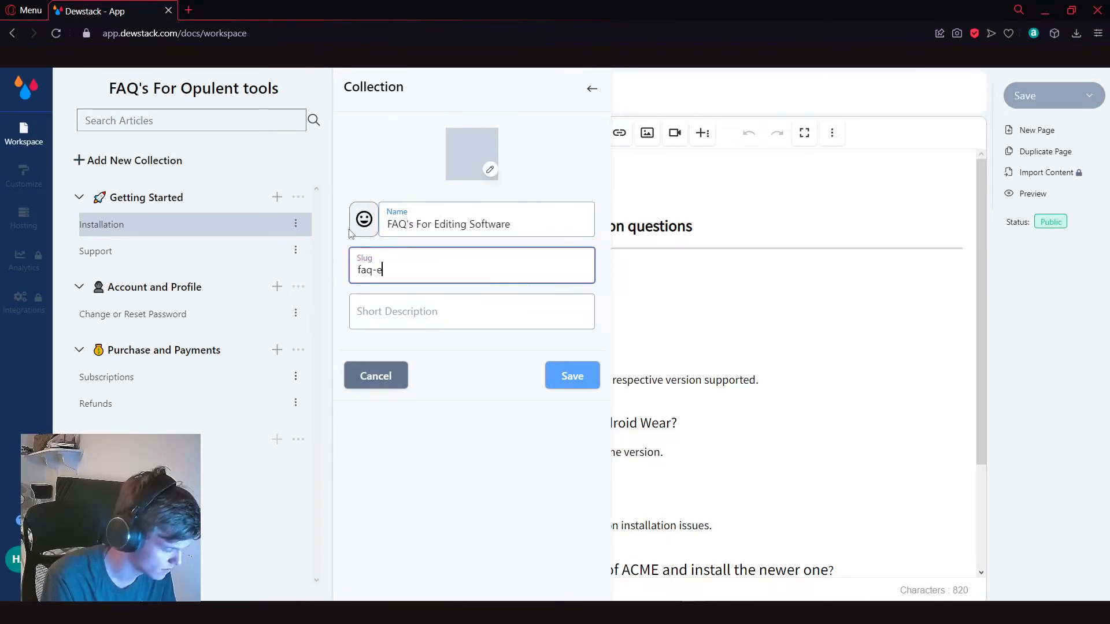
text(diting-software)
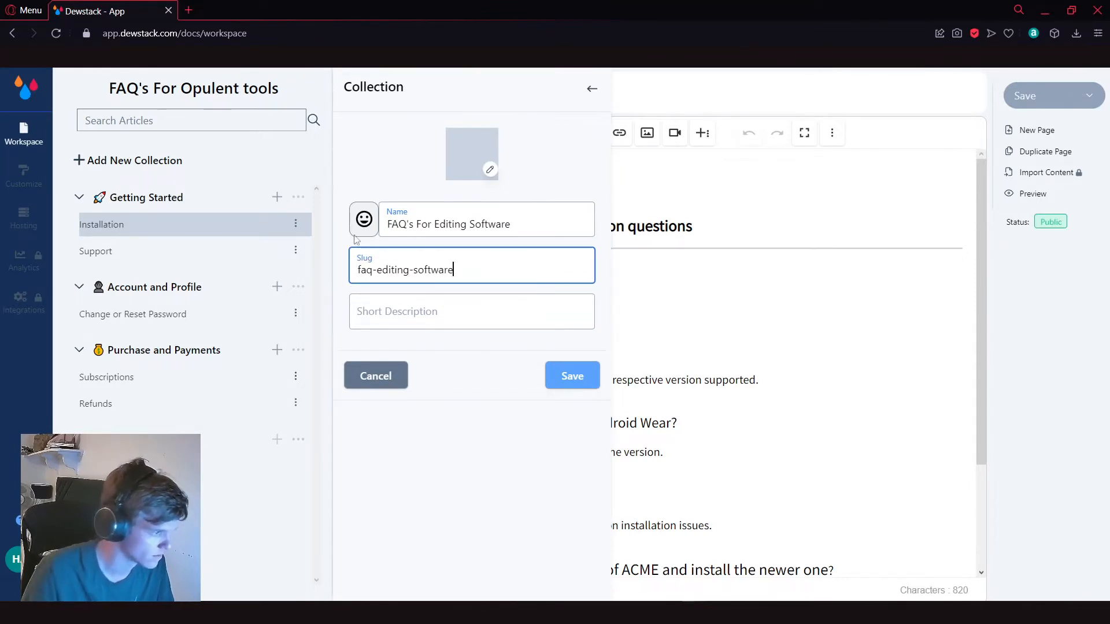
click(567, 317)
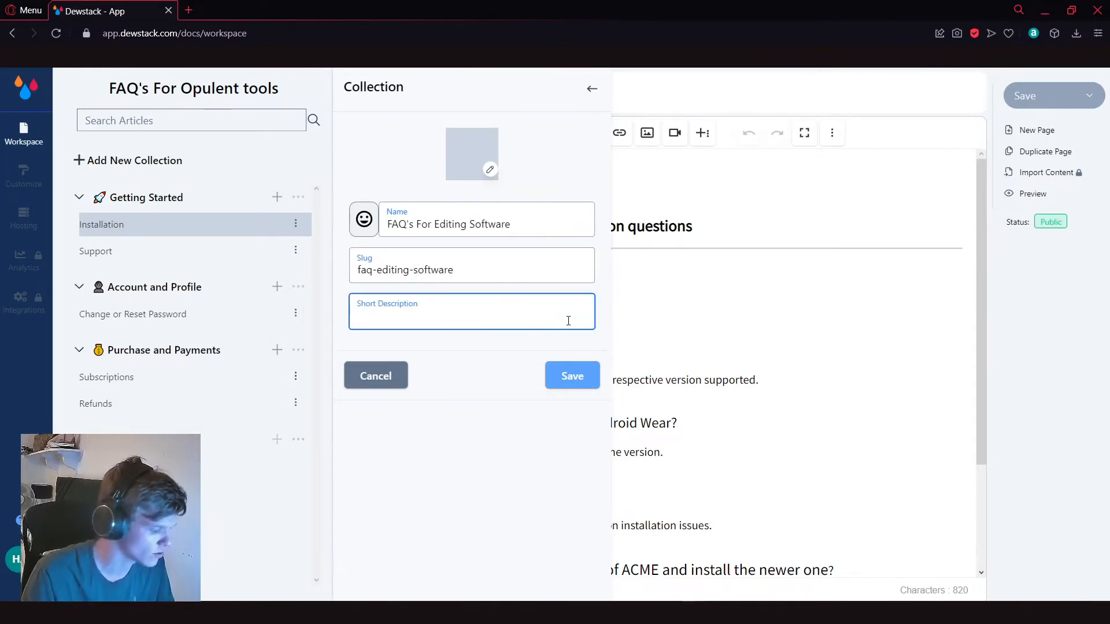
text(The Faq)
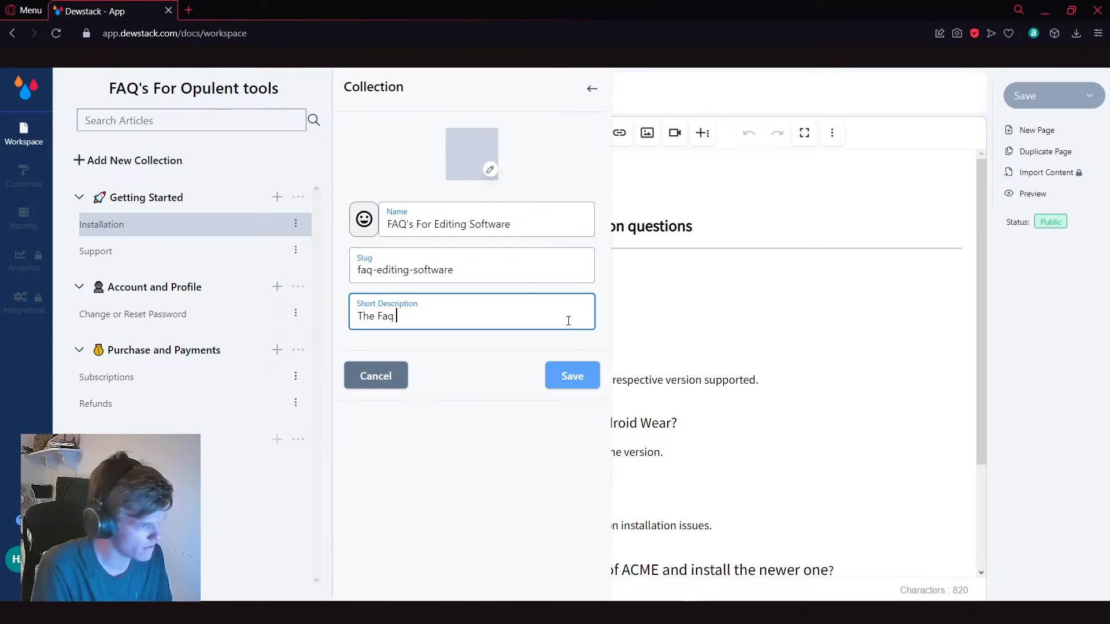
text( for the editing)
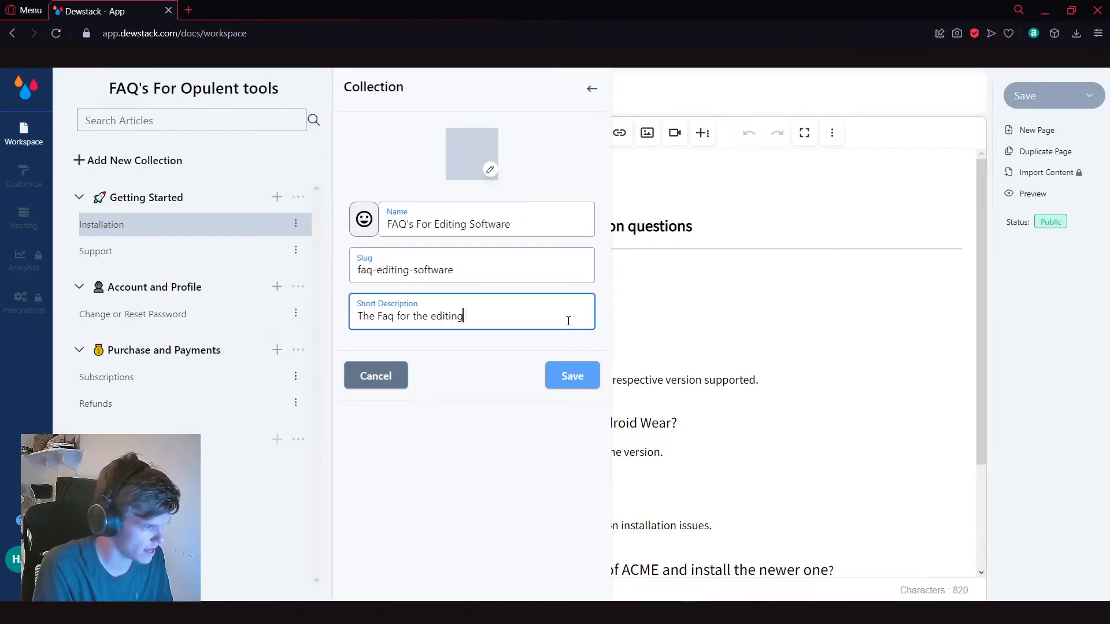
text( software)
click(572, 376)
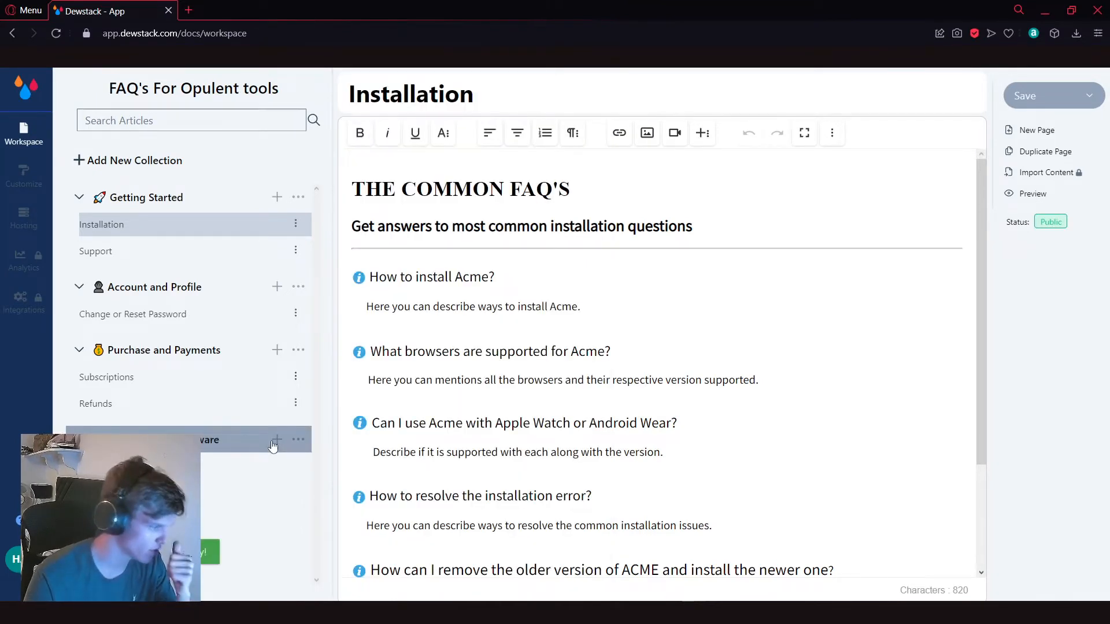
Step: Add a page to the FAQ's For Editing Software collection and title it "Editing Installation"
click(277, 440)
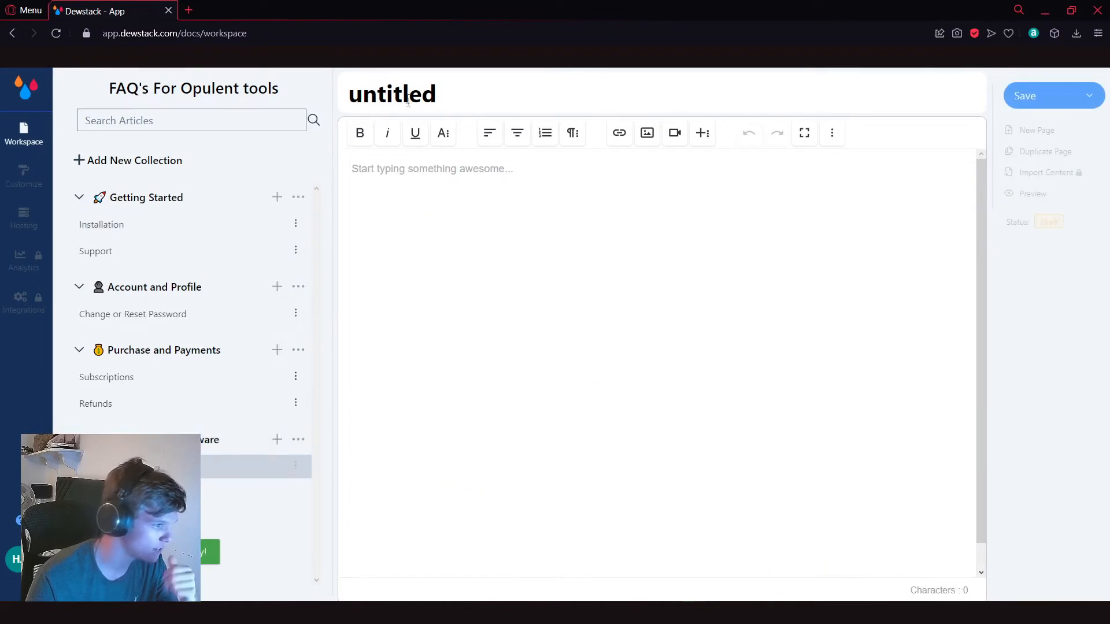
double_click(423, 94)
key(BackSpace)
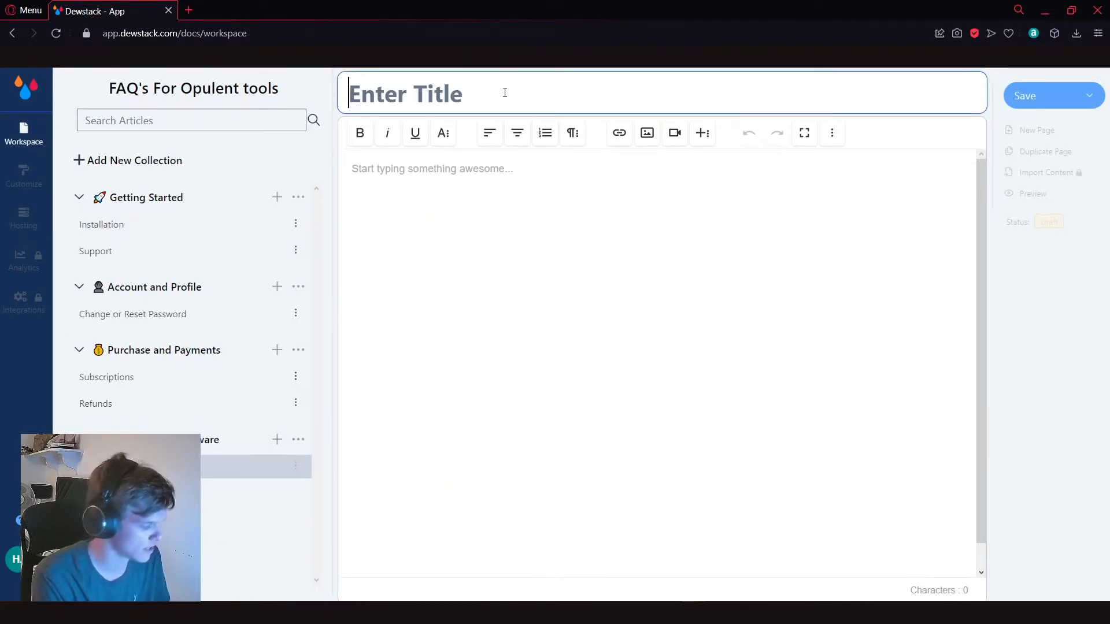
text(Link to video)
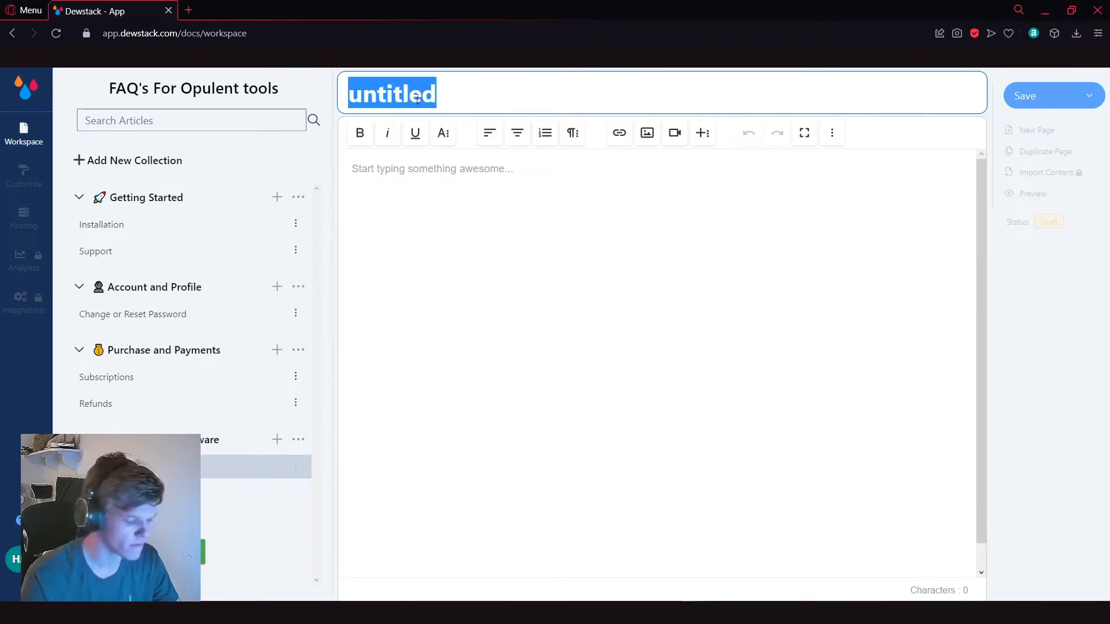
key(BackSpace)
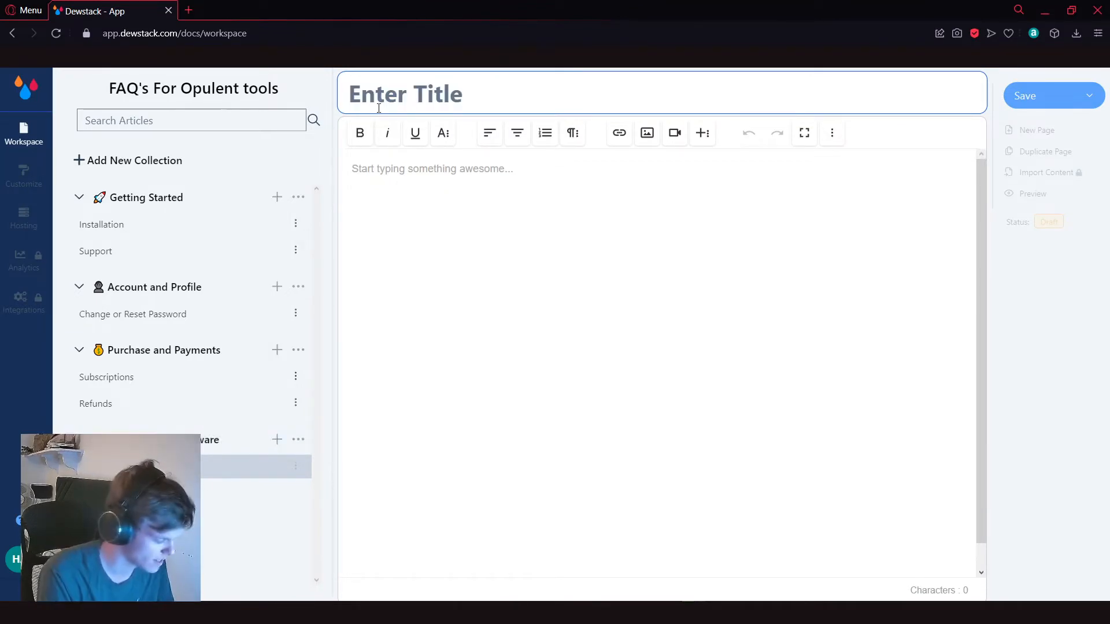
text(Editing Installation)
Step: Write "Step 1. Download the program from here." as the body of the Editing Installation page and save it as a draft
click(555, 226)
text(S)
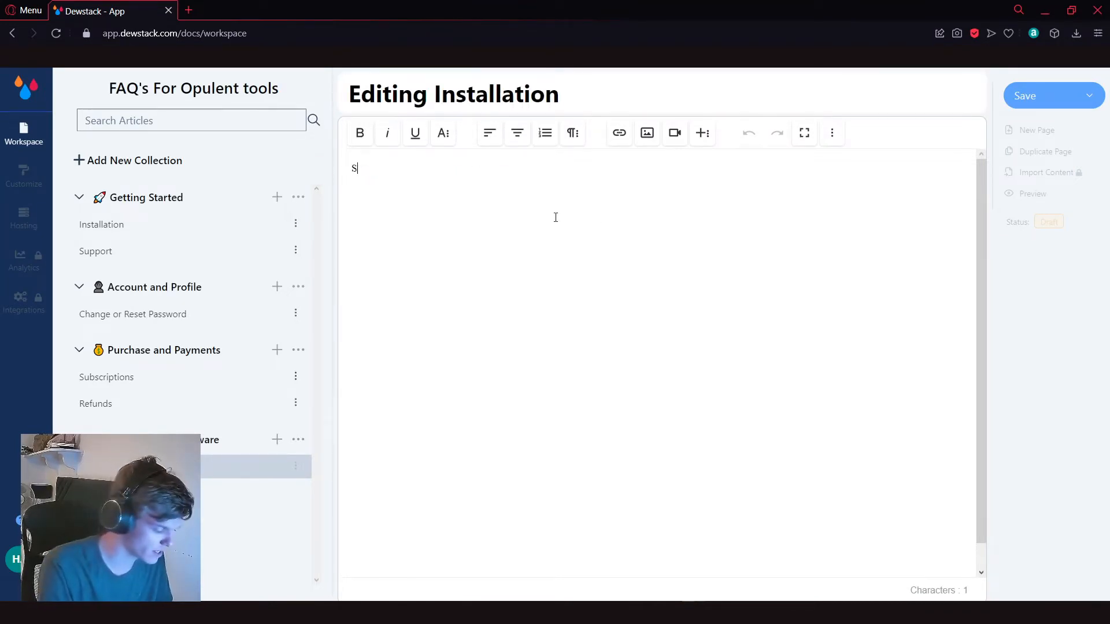
text(tep 1. Download tyhe)
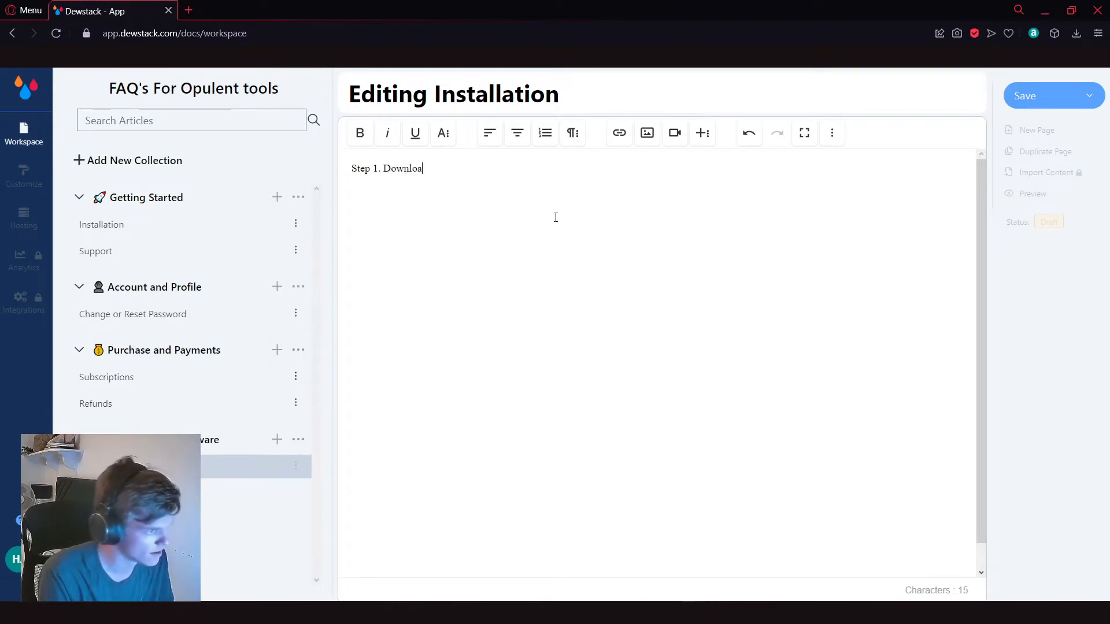
key(BackSpace)
key(BackSpace)
text(he program from here.)
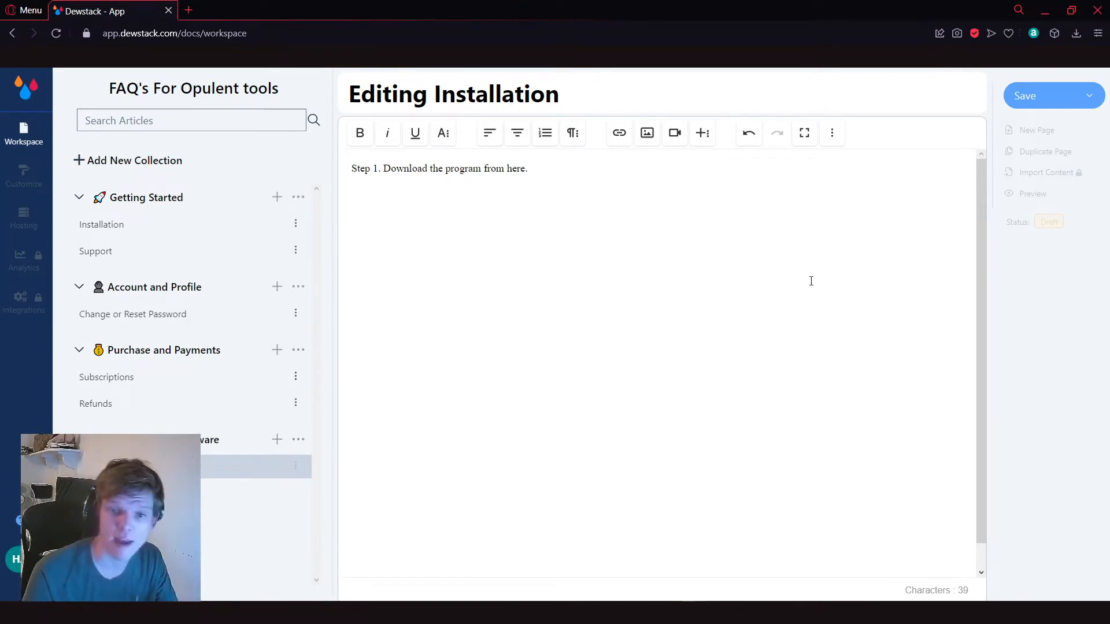
click(1041, 101)
click(1041, 134)
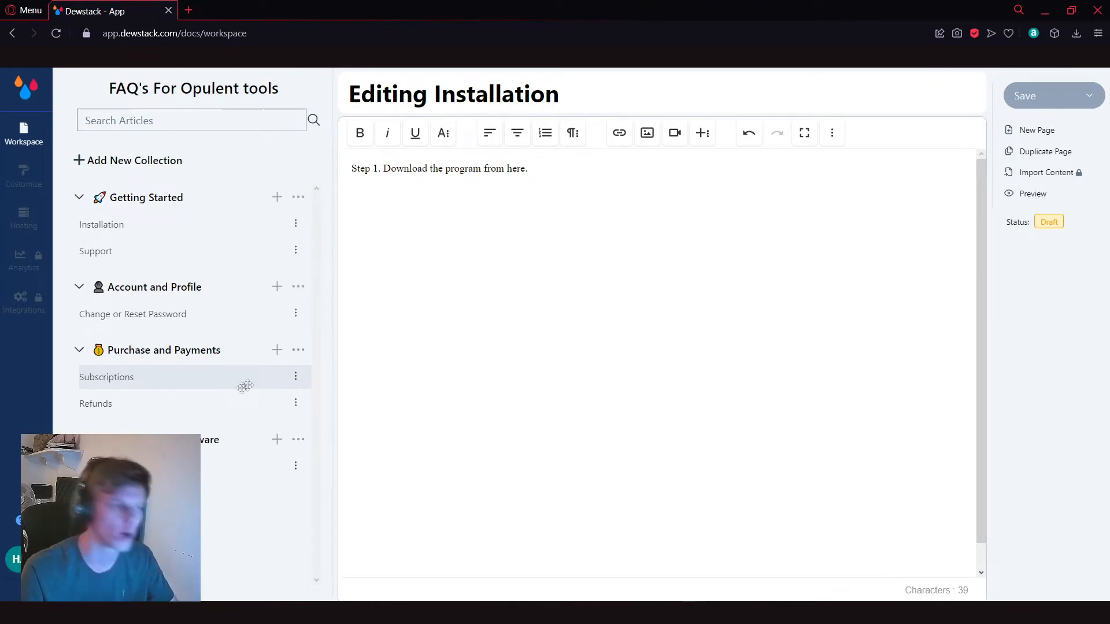
Step: Format the "Step 1" line as bold, italic and underlined, and set its font to Ubuntu
key(Return)
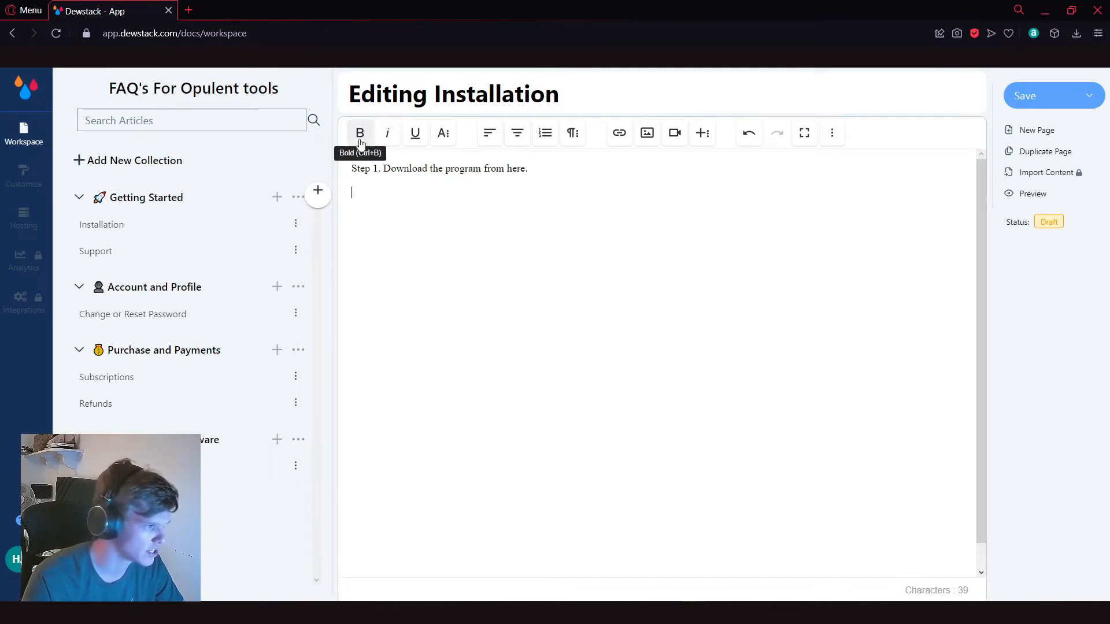
triple_click(399, 168)
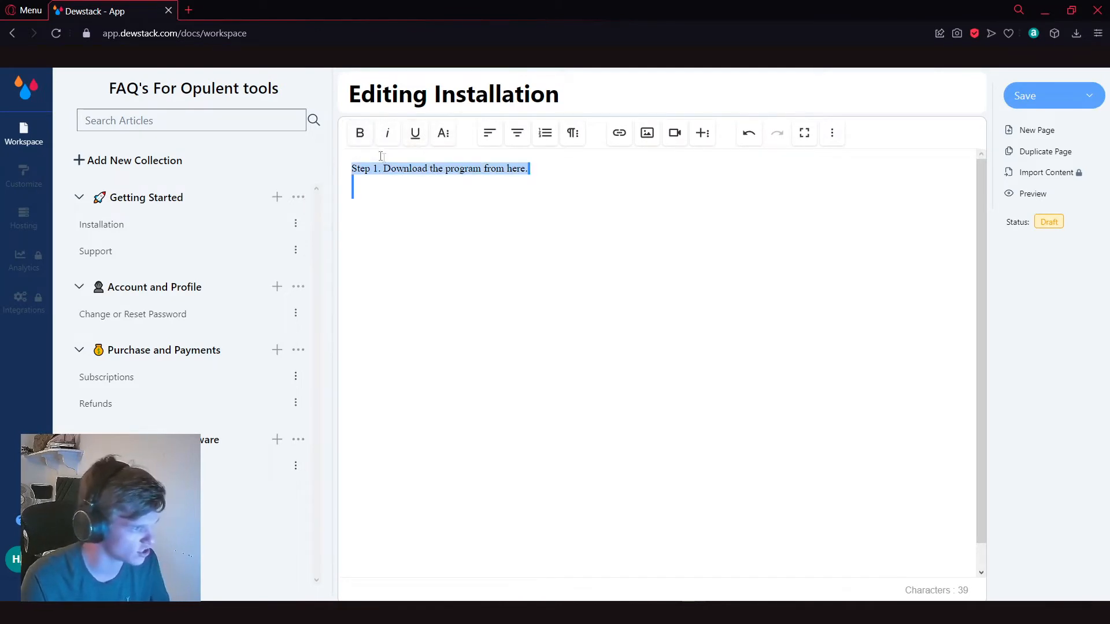
click(359, 133)
click(387, 133)
click(415, 133)
click(443, 136)
click(467, 166)
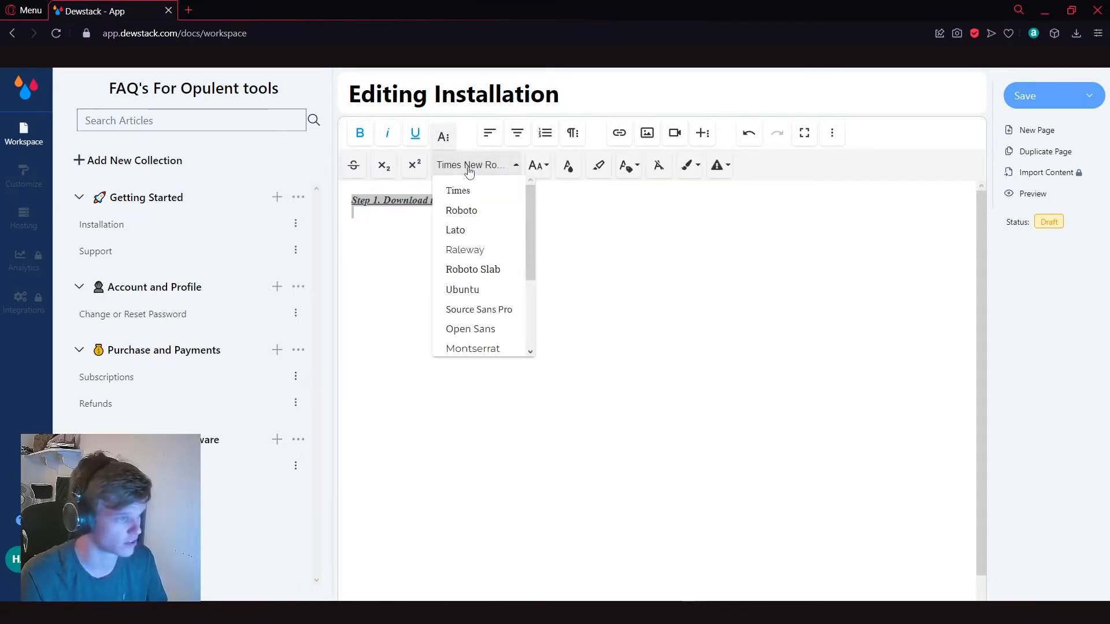
click(484, 291)
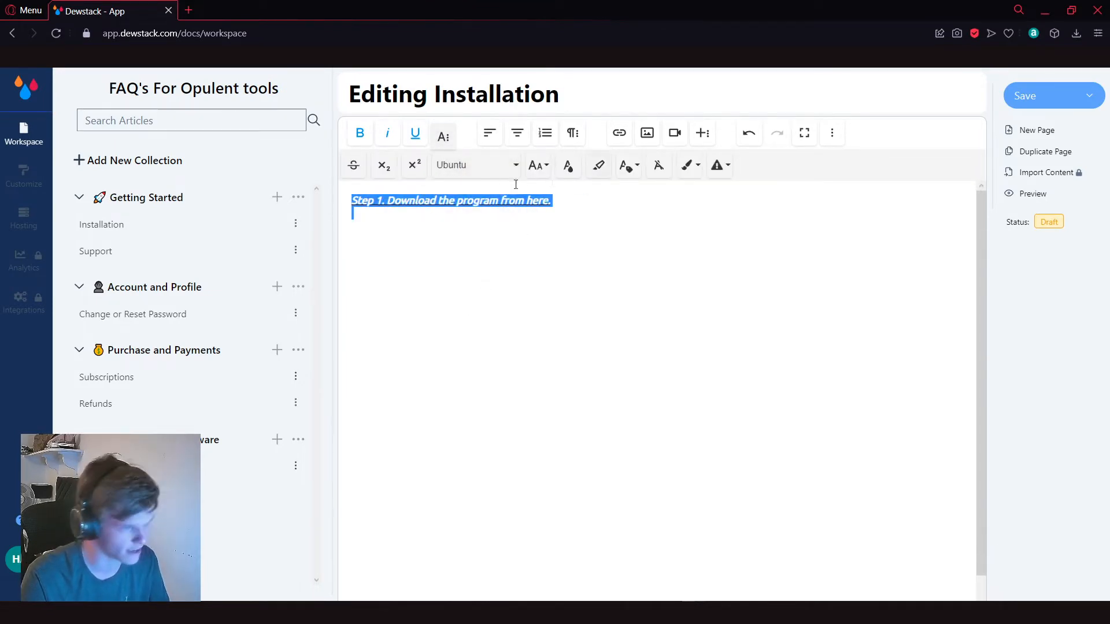
Step: Turn the "Step 1" line into a numbered list item, trying centred alignment before aligning it left
click(517, 133)
click(545, 134)
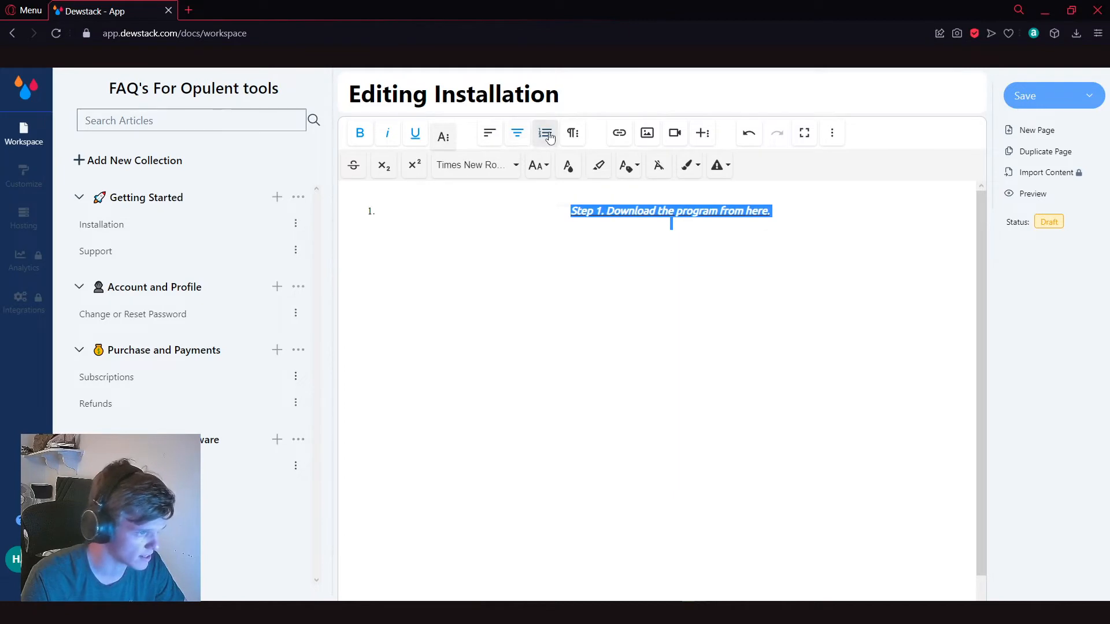
click(489, 133)
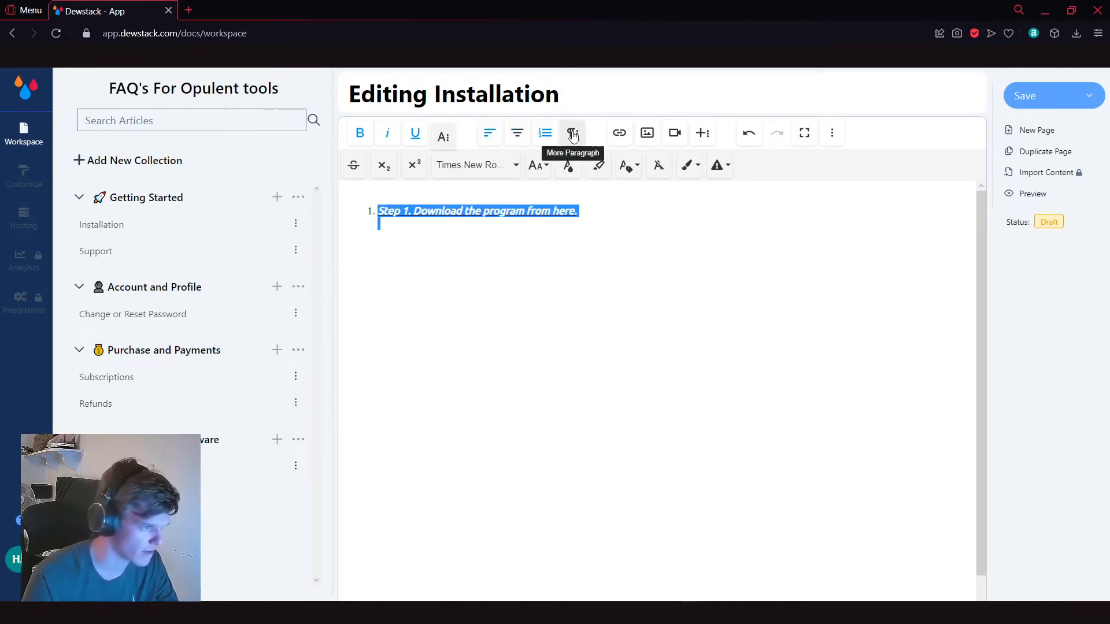
click(518, 192)
Step: Insert the film-strip logo image below the "Step 1" line
key(Return)
key(Return)
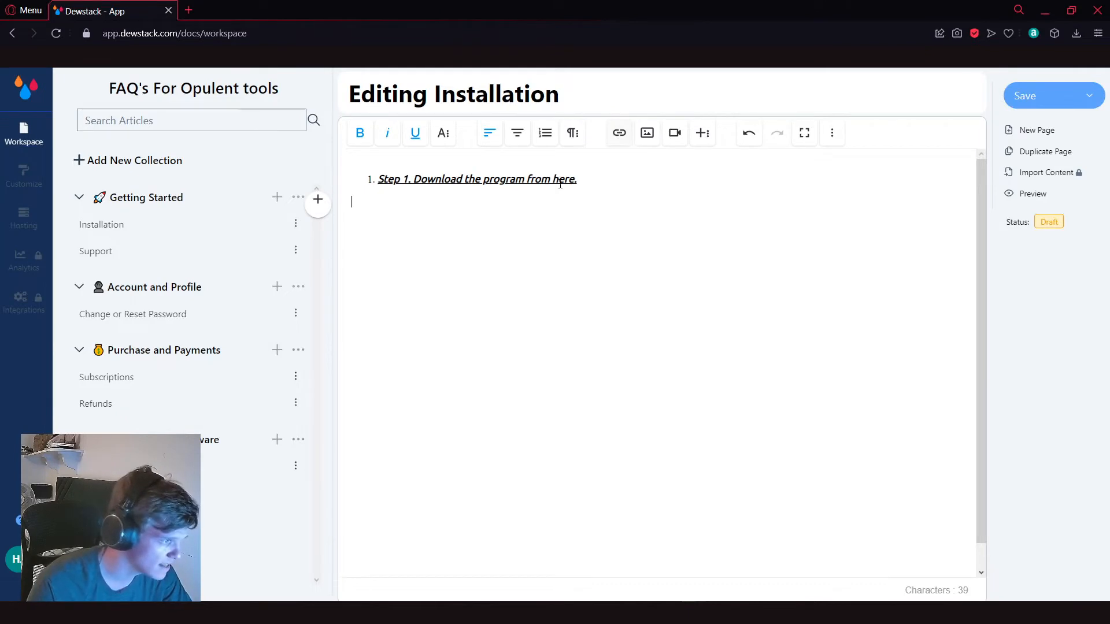
click(655, 140)
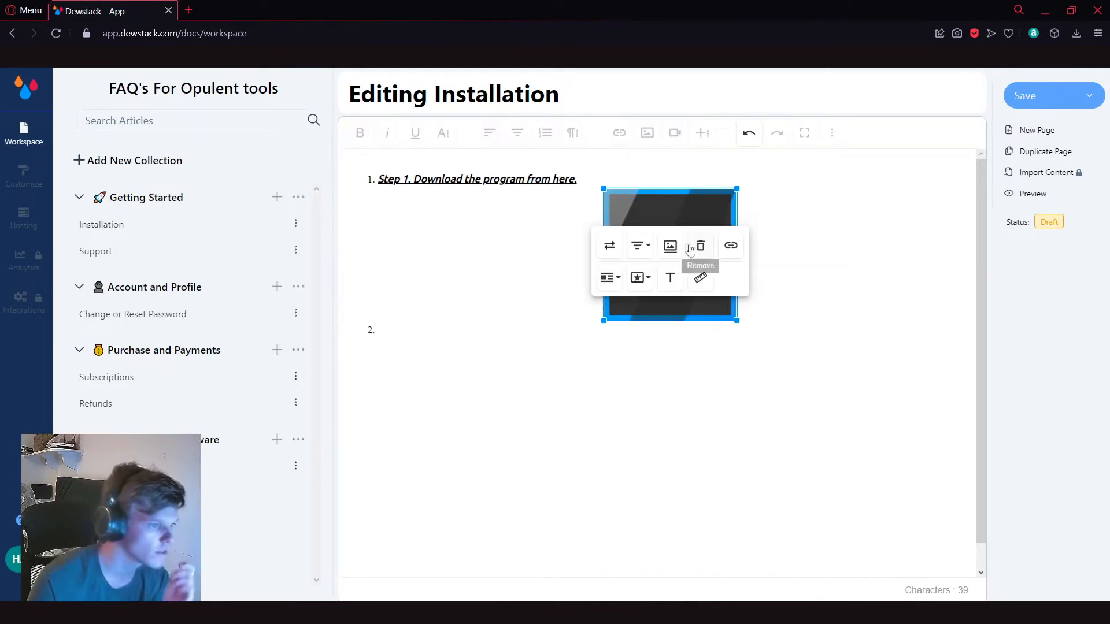
click(788, 349)
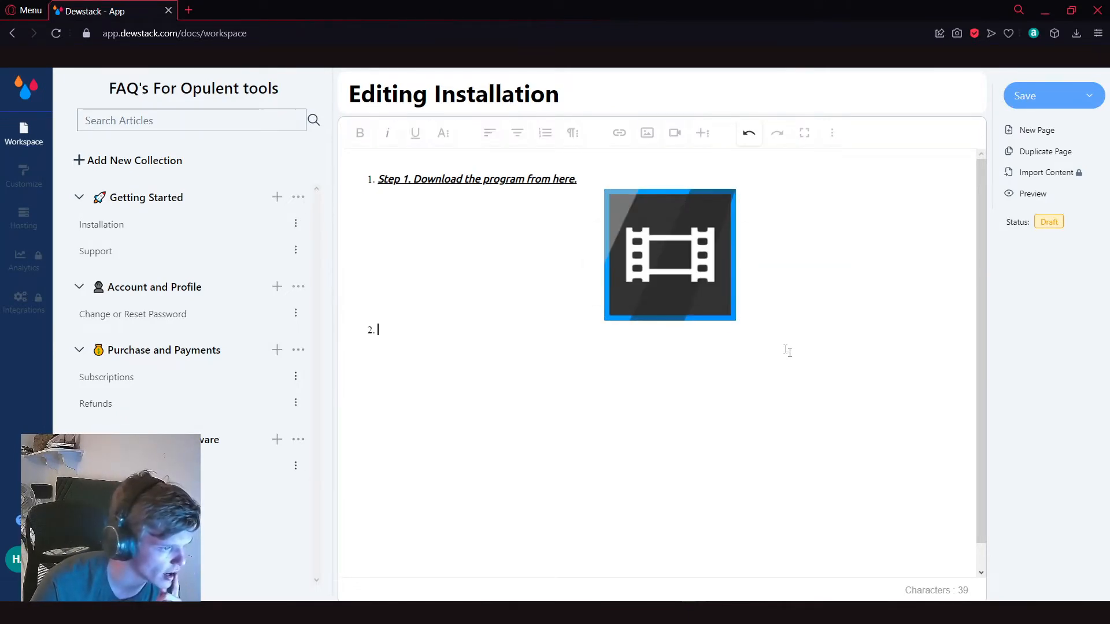
Step: Try the centred and right alignments on the inserted image, return it to left alignment, and save the page as a draft
drag(669, 263, 591, 296)
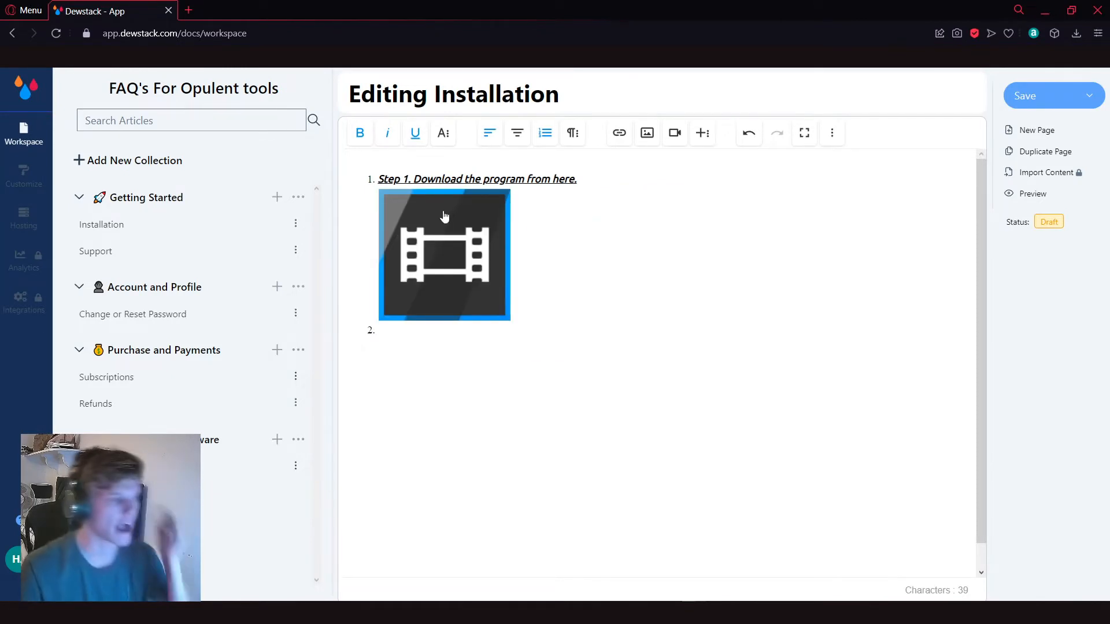
click(447, 219)
click(412, 246)
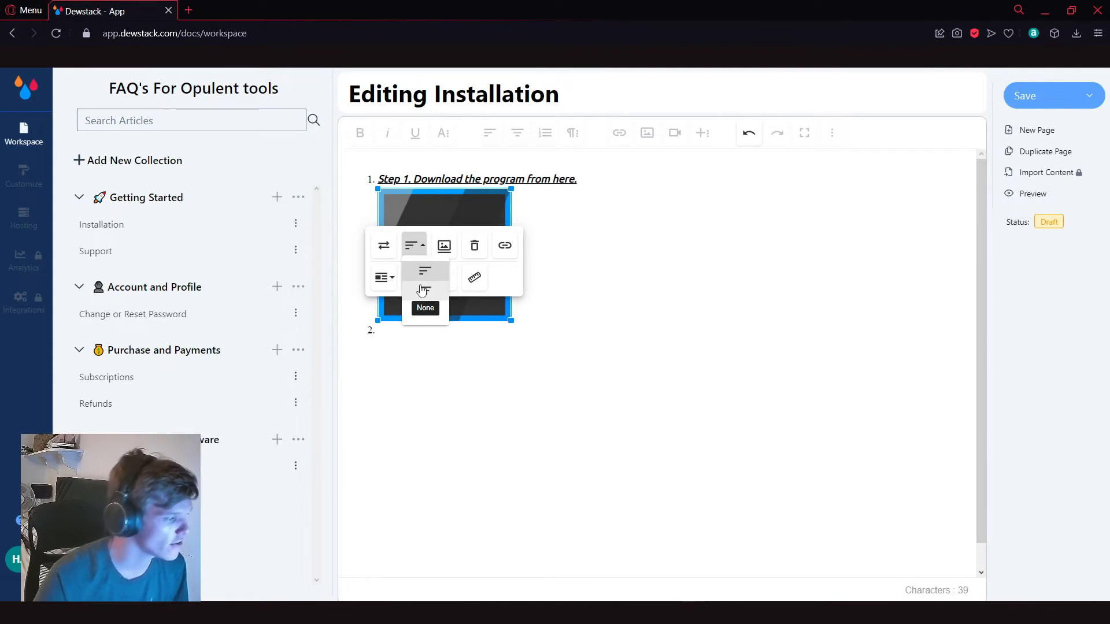
click(428, 289)
click(640, 245)
click(652, 313)
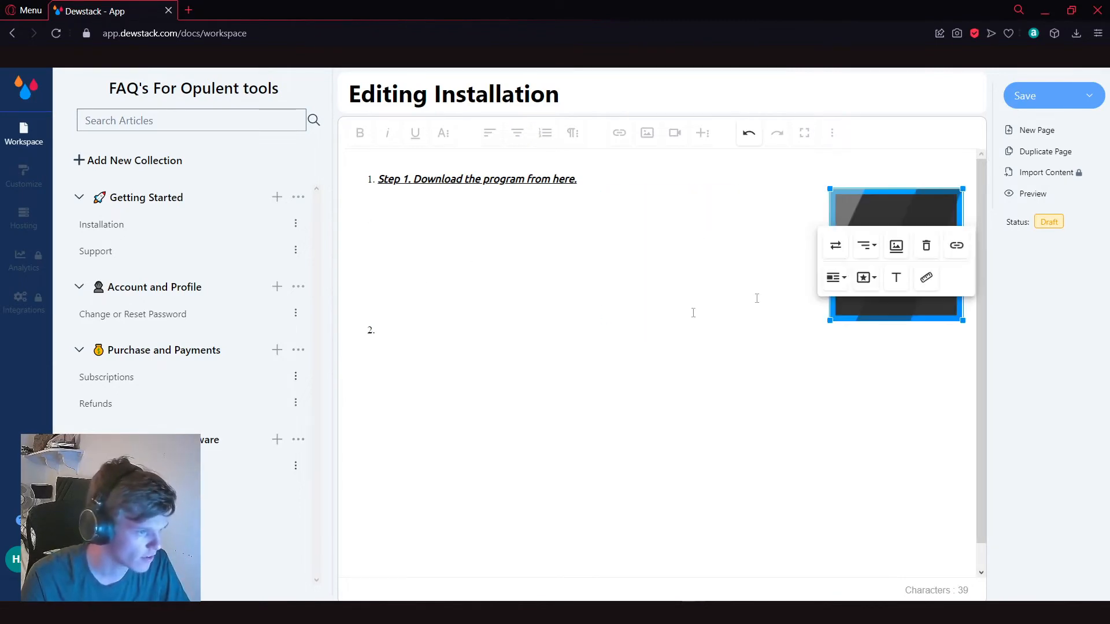
click(866, 246)
click(867, 267)
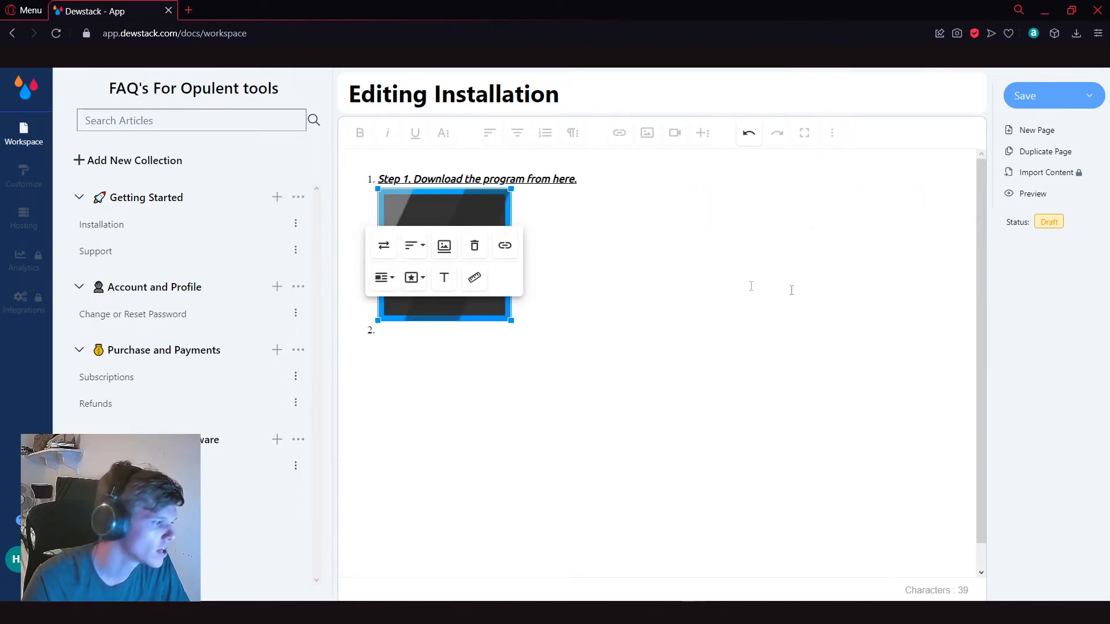
click(515, 258)
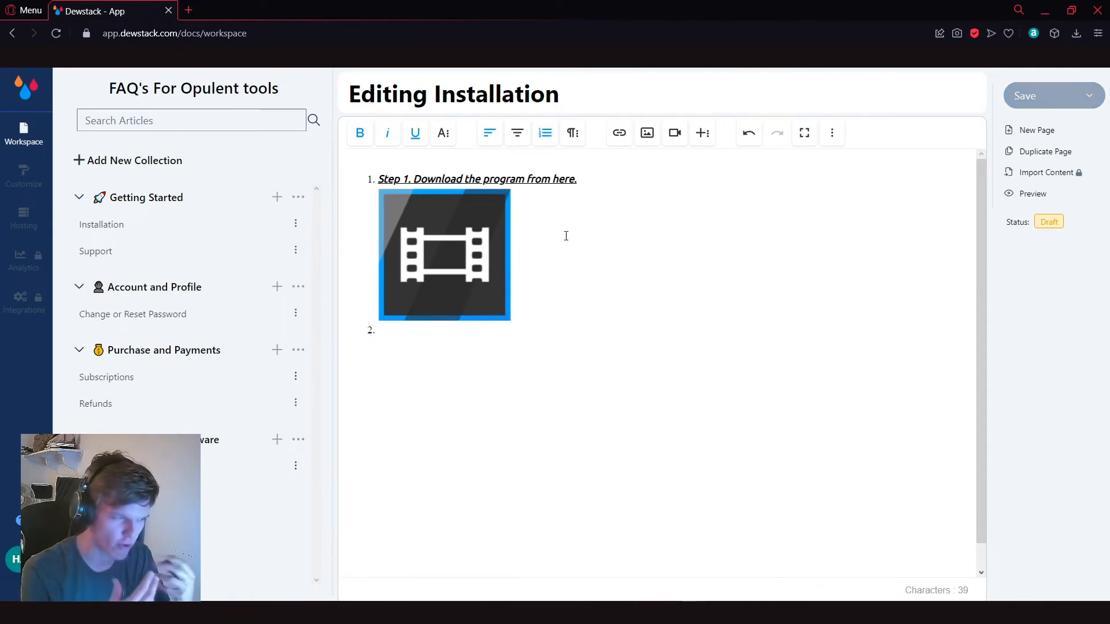
click(1053, 109)
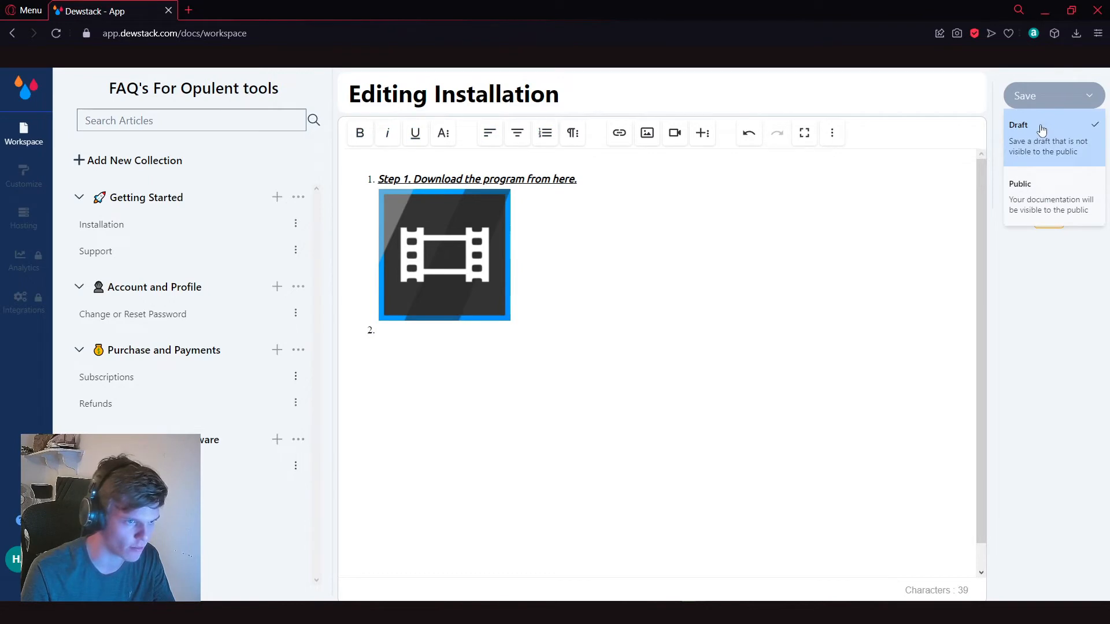
click(1041, 130)
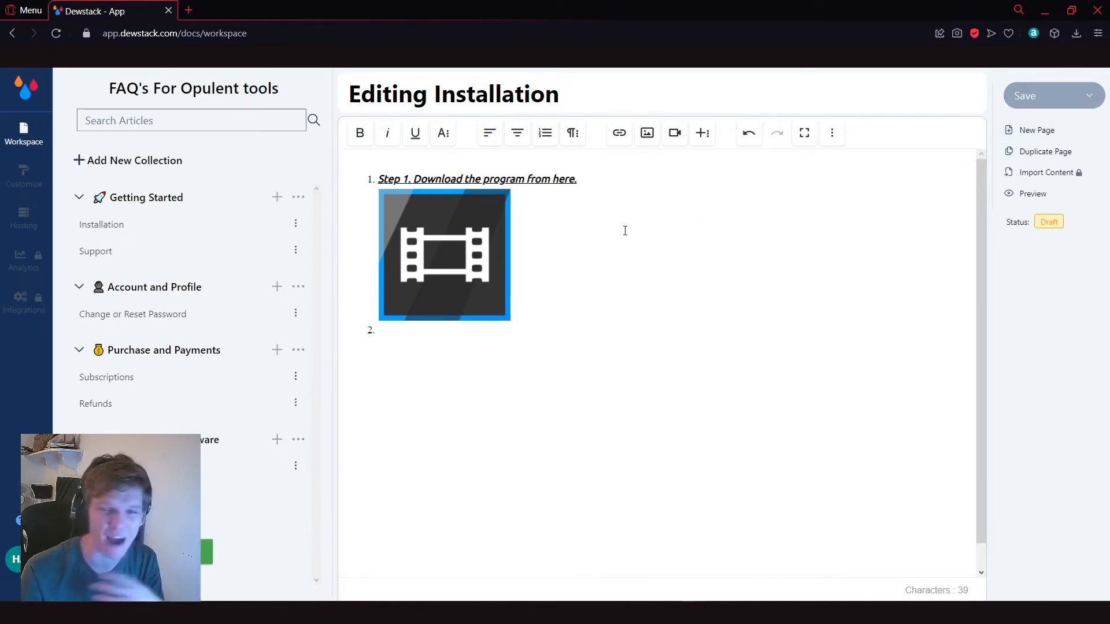
Step: Examine the video embedding options and browse the emoji picker without inserting anything
click(674, 132)
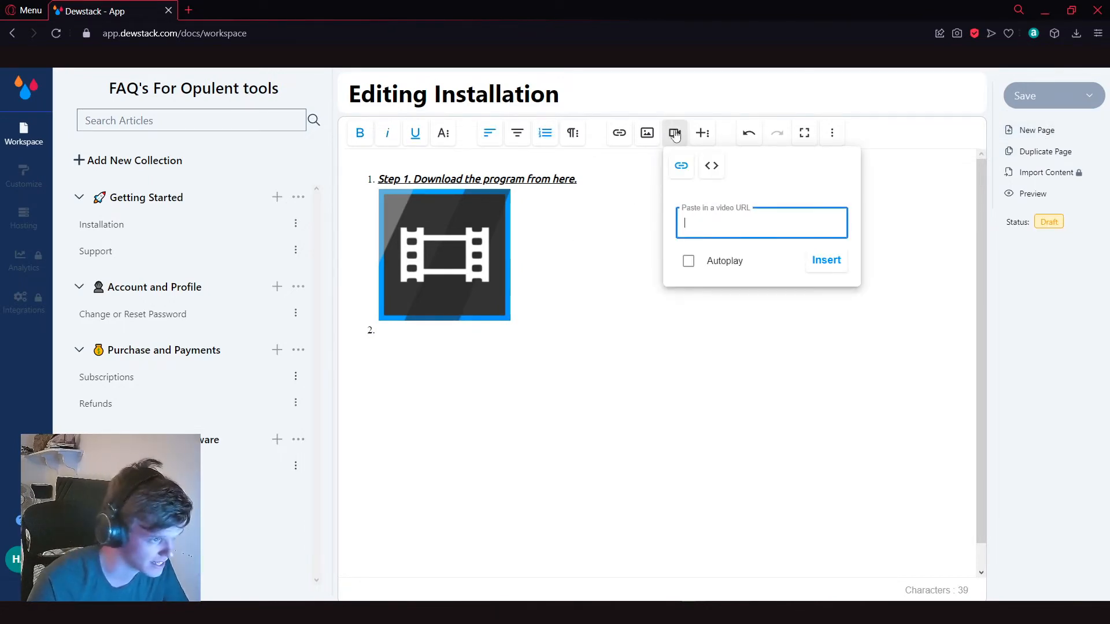
click(636, 235)
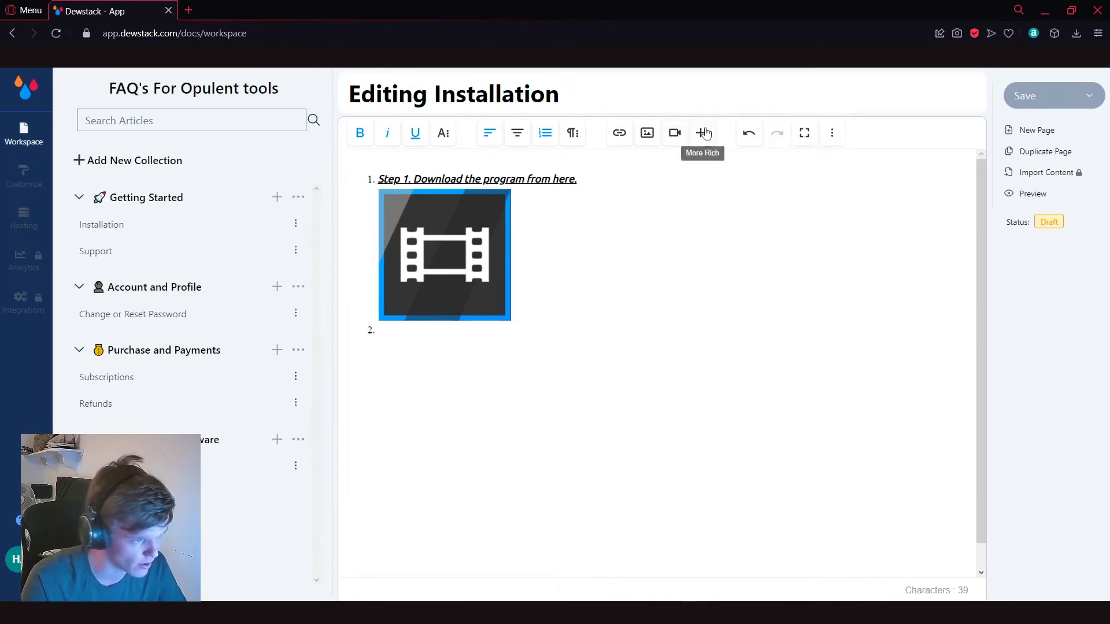
click(702, 132)
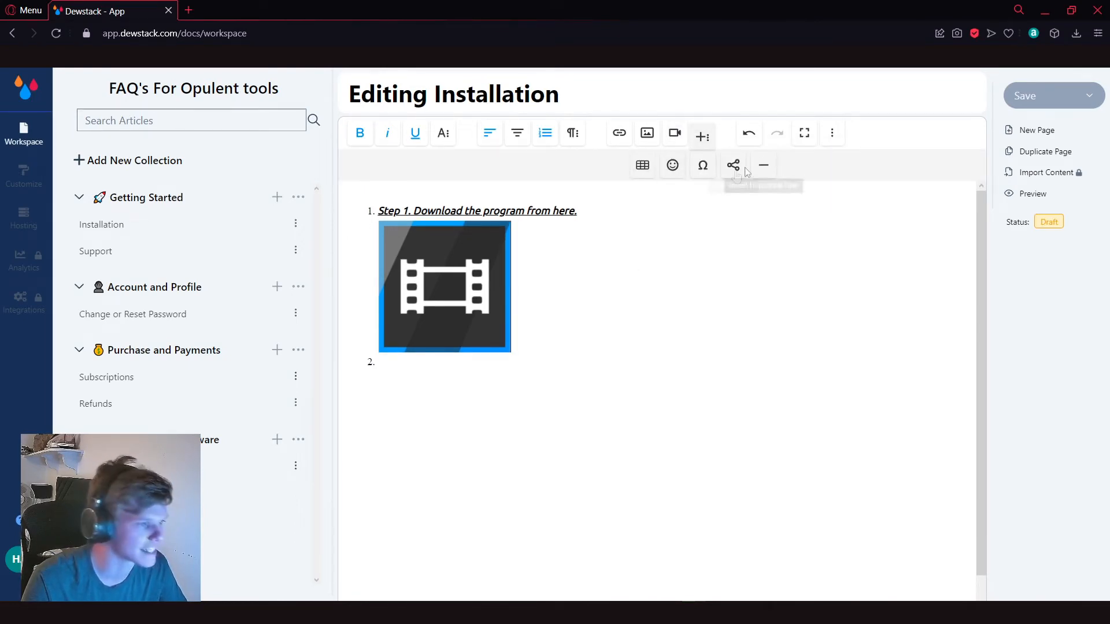
click(673, 165)
scroll(853, 279, down, 5)
scroll(853, 279, down, 5)
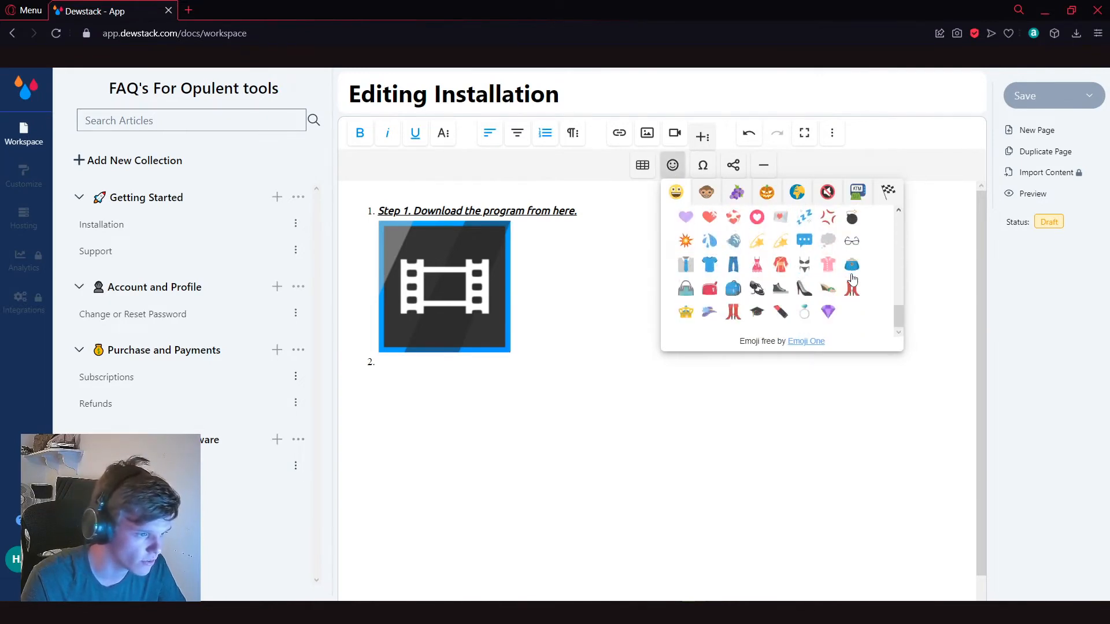
click(672, 166)
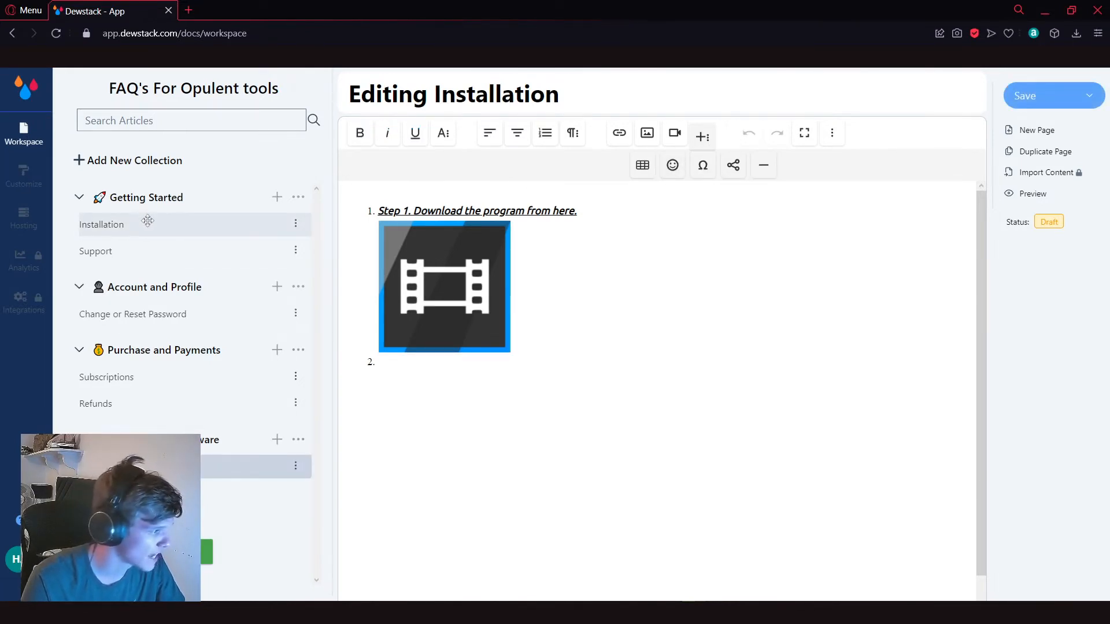
Step: Insert a horizontal line below the image on the Editing Installation page, testing undo and redo on it
click(114, 224)
click(512, 398)
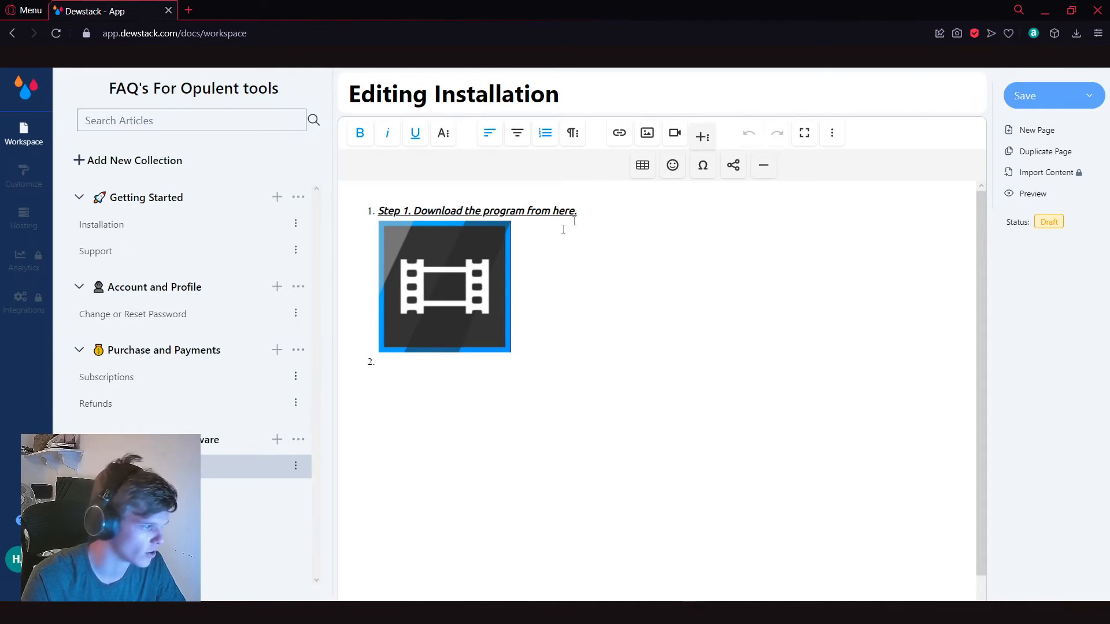
key(Return)
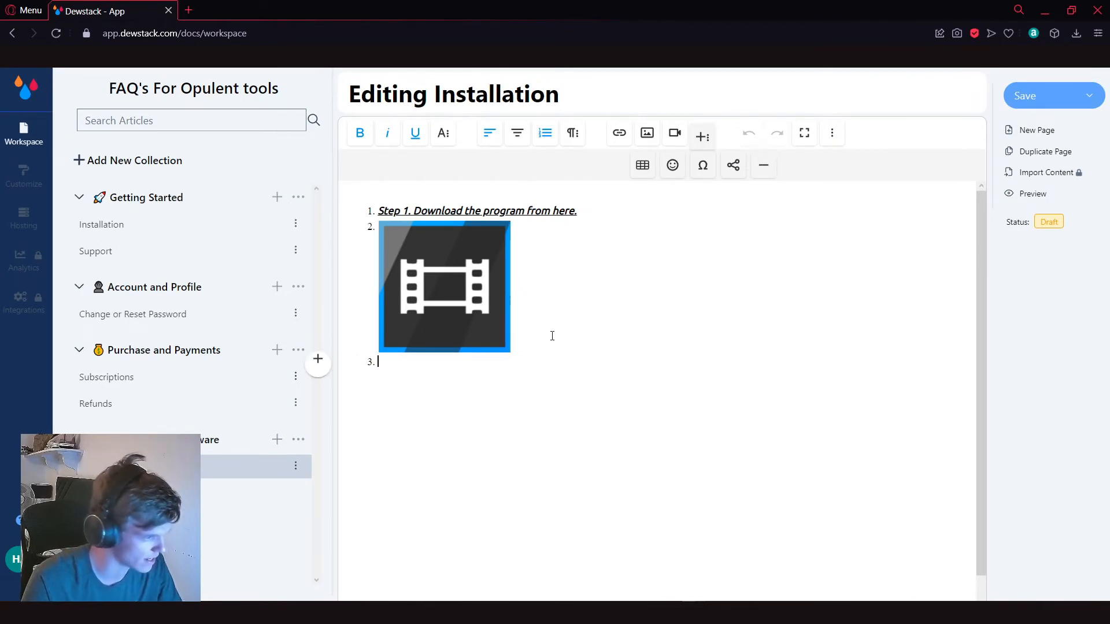
key(ctrl+z)
click(763, 165)
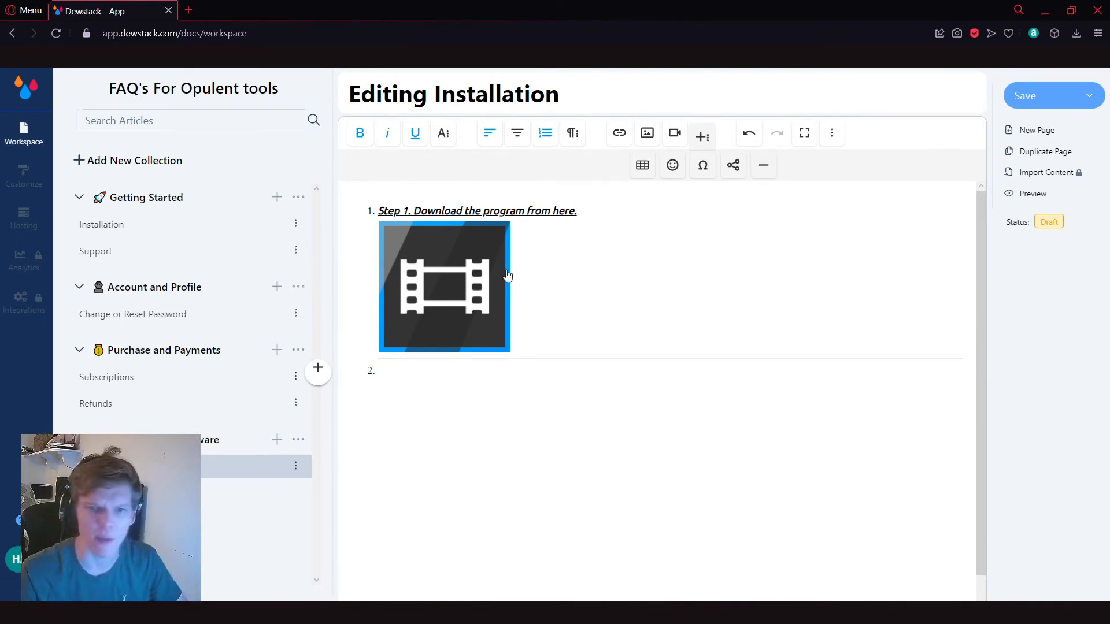
click(703, 135)
click(748, 133)
click(778, 134)
Step: View the editor in full screen, return to the normal layout, and look through the additional print, PDF and code view tools
click(804, 133)
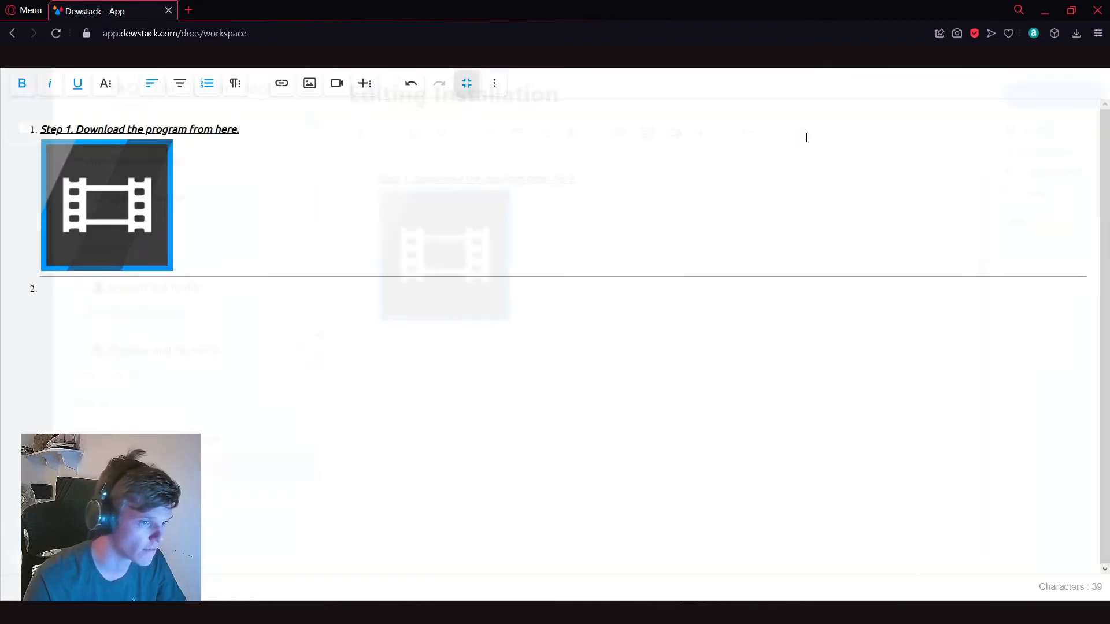
click(475, 87)
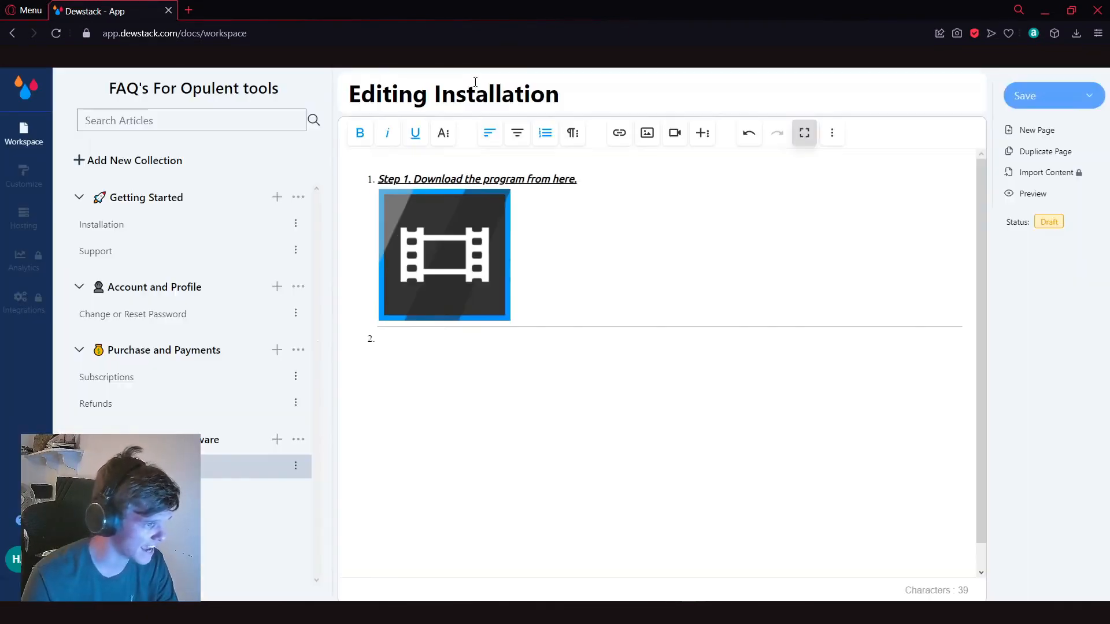
click(832, 136)
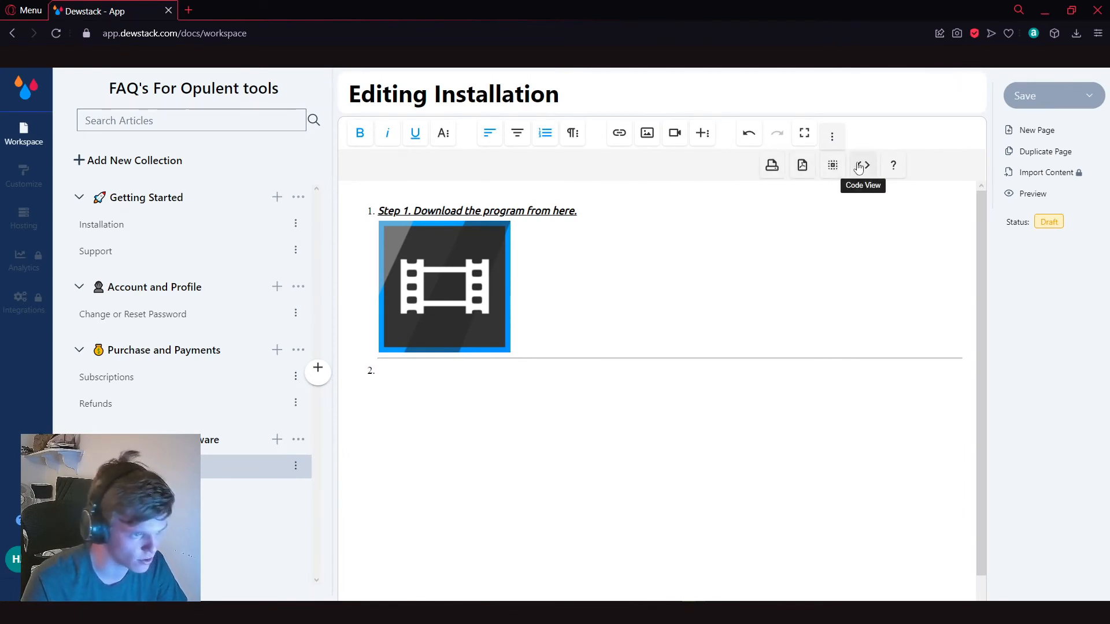
click(832, 134)
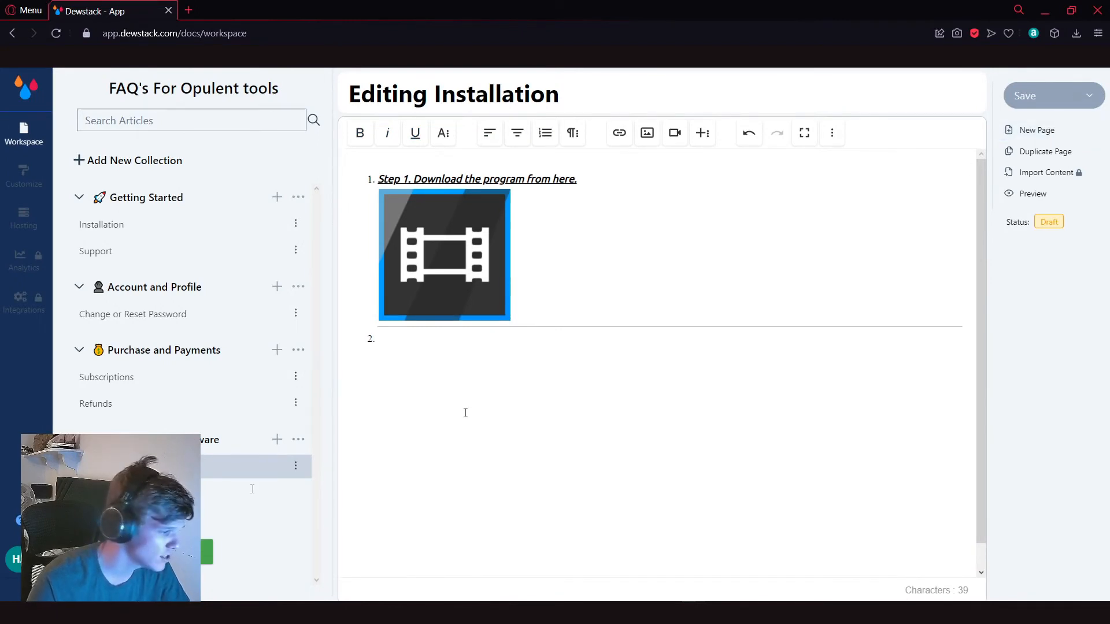
Step: Add an untitled page to the editing software collection and duplicate the Editing Installation page
click(1039, 132)
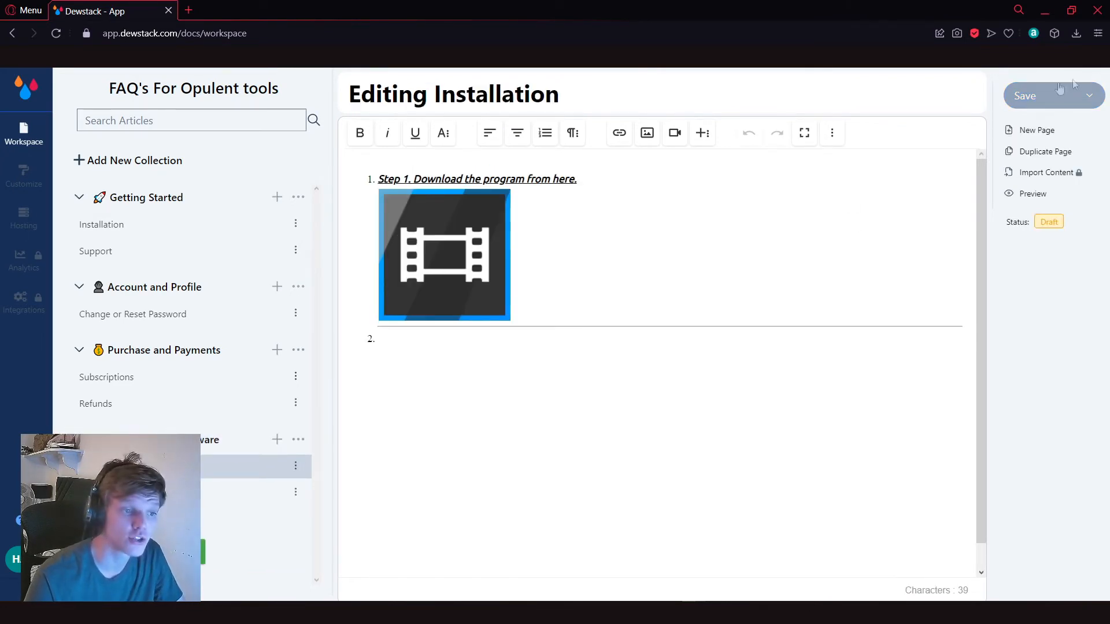
click(1055, 92)
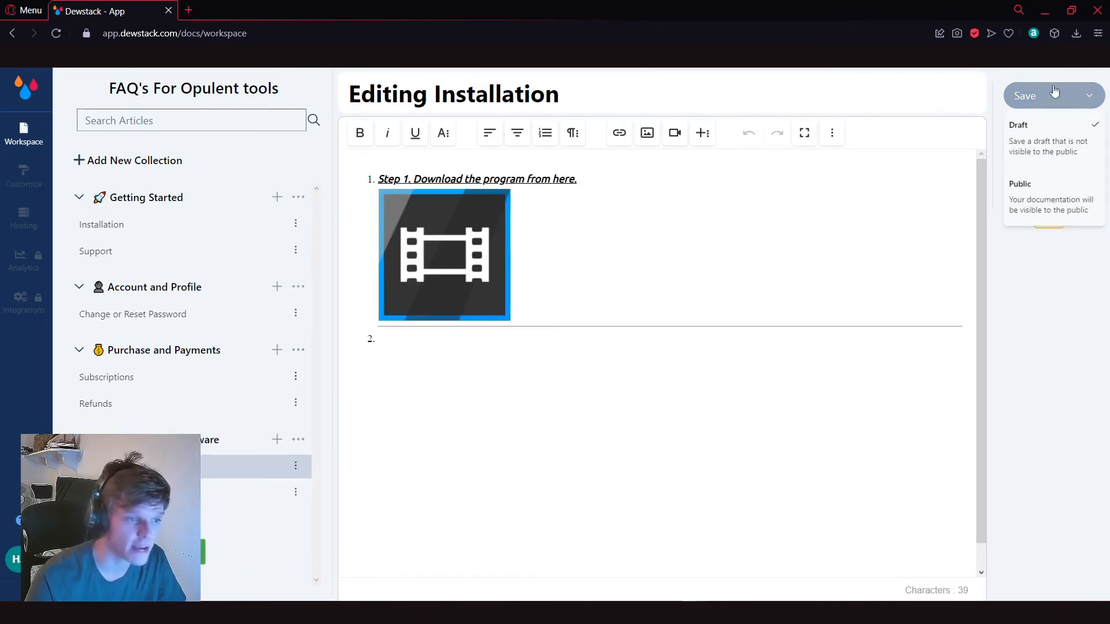
click(1037, 140)
click(1056, 155)
click(521, 396)
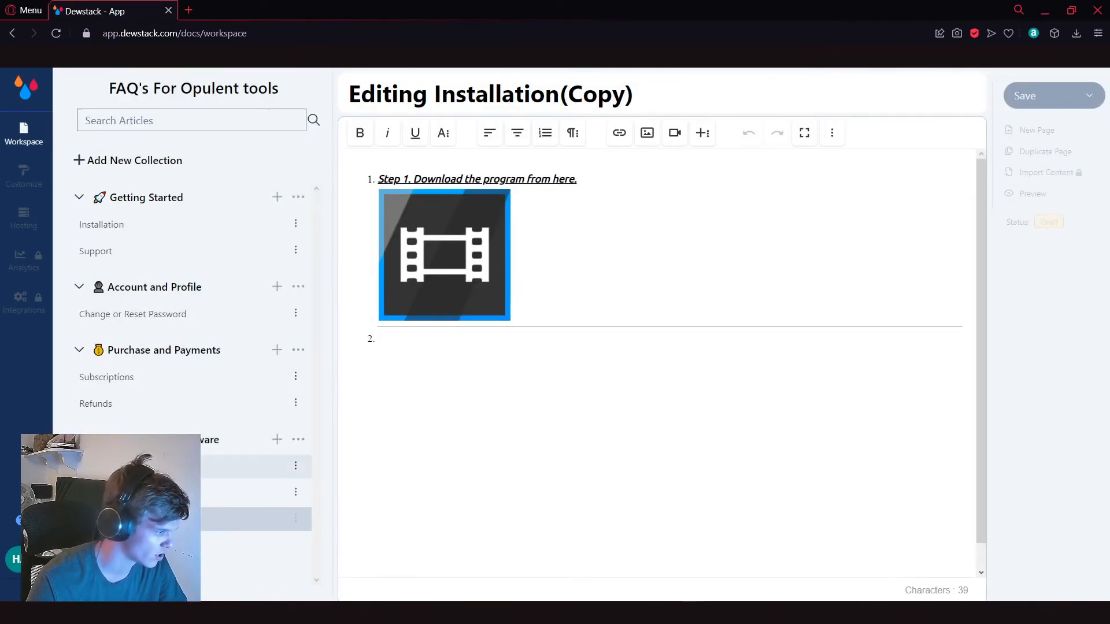
Step: Set the public hosting subdomain to "opulenttools", save it, and return to the workspace
click(26, 213)
drag(396, 199, 244, 201)
text(opulenttools)
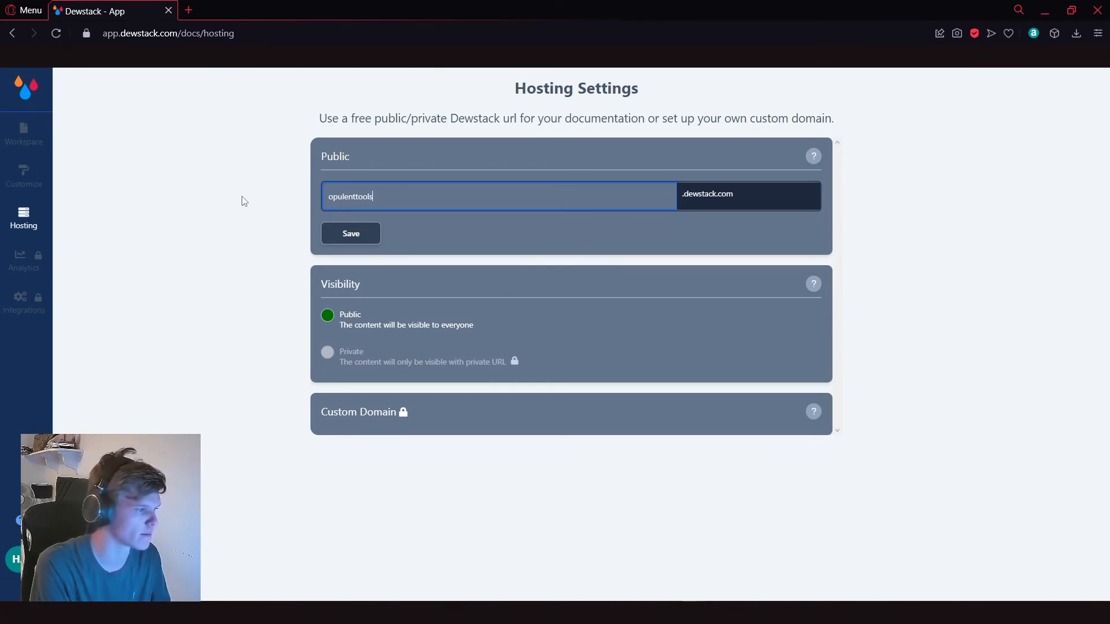
click(358, 234)
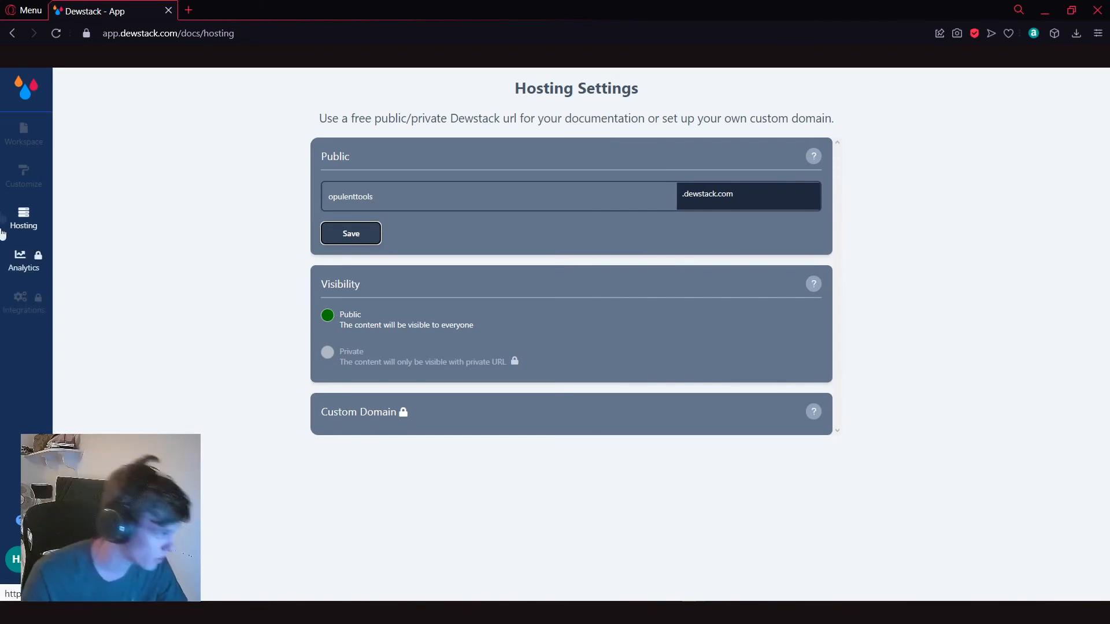
click(23, 134)
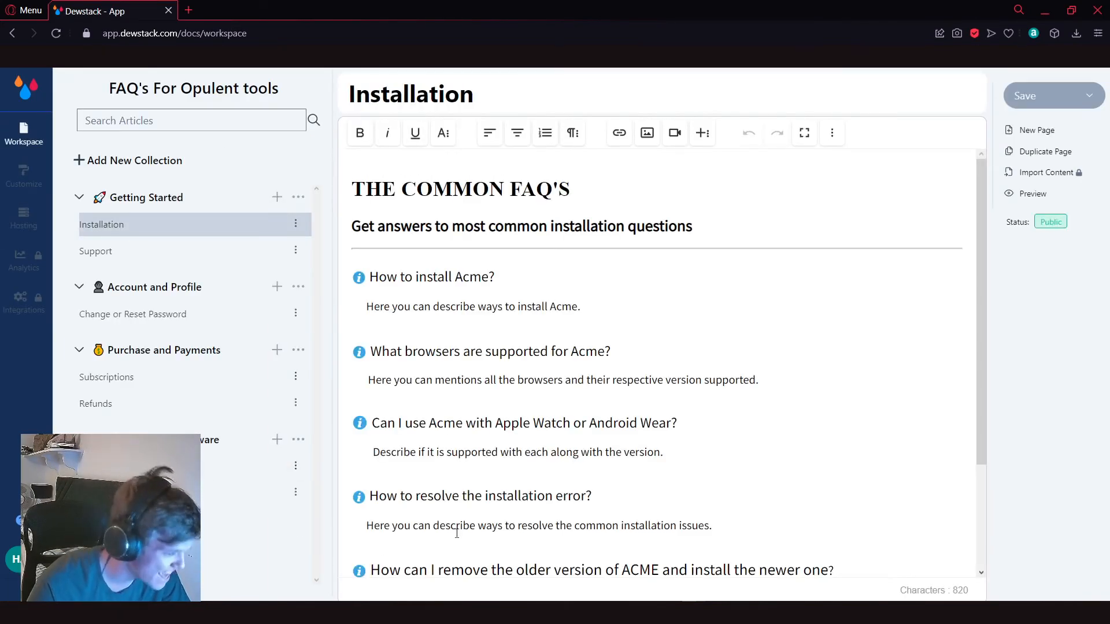